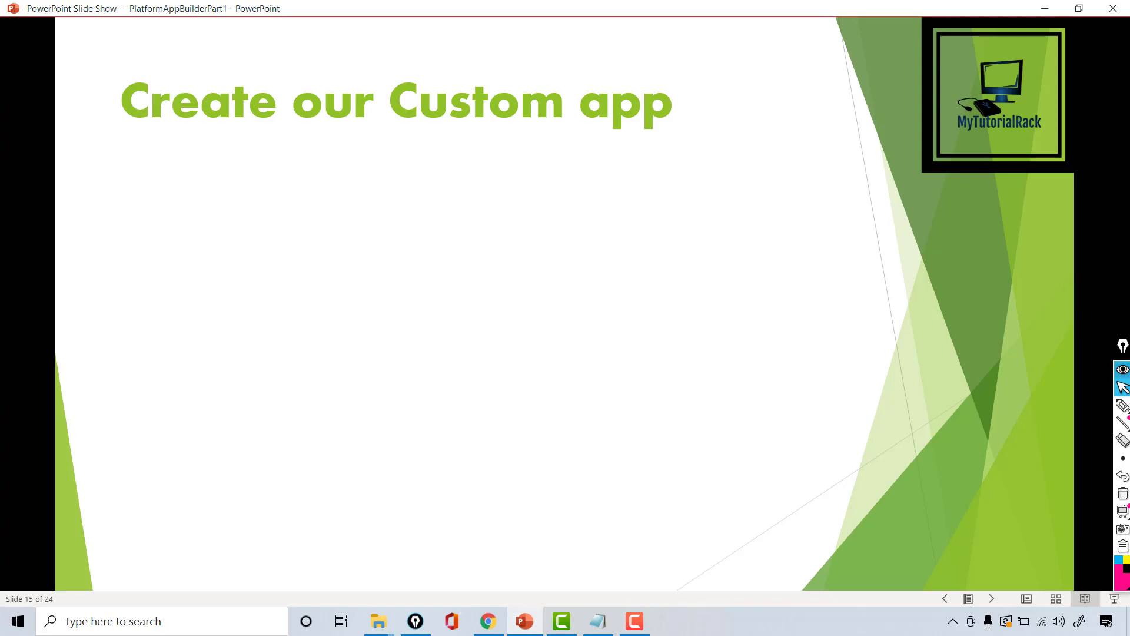
# Step: Handwrite Recruiting, Position, Job Applicant, Sales and Service on the slide, then erase the ink
pyautogui.click(1124, 405)
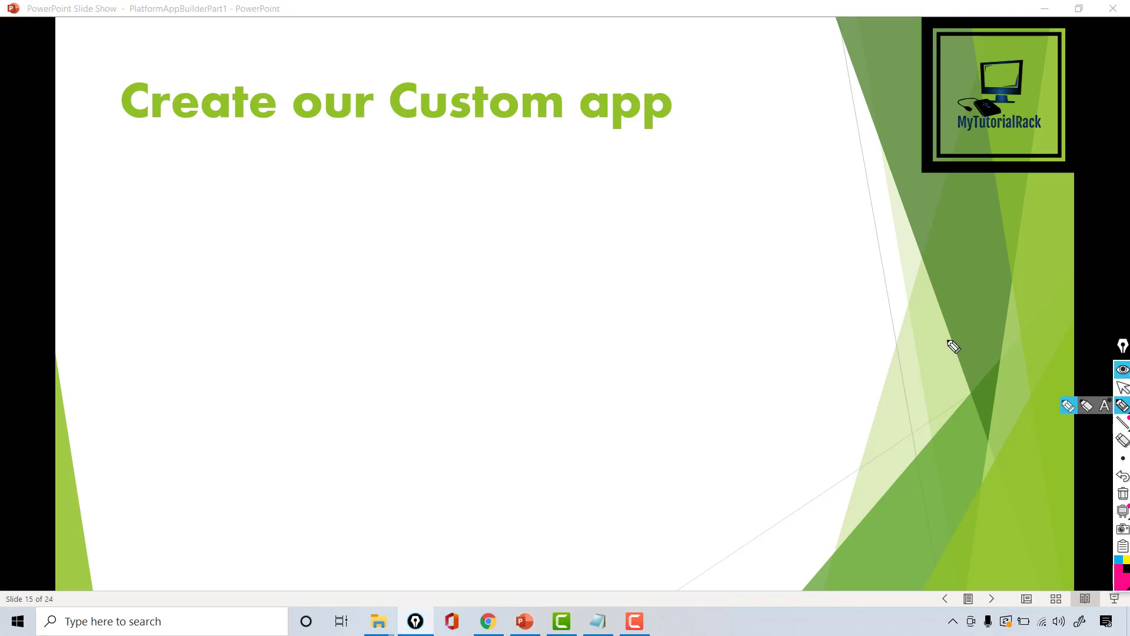
pyautogui.moveTo(317, 179)
pyautogui.mouseDown()
pyautogui.moveTo(318, 210)
pyautogui.moveTo(356, 197)
pyautogui.moveTo(398, 207)
pyautogui.moveTo(439, 189)
pyautogui.moveTo(449, 222)
pyautogui.mouseUp()
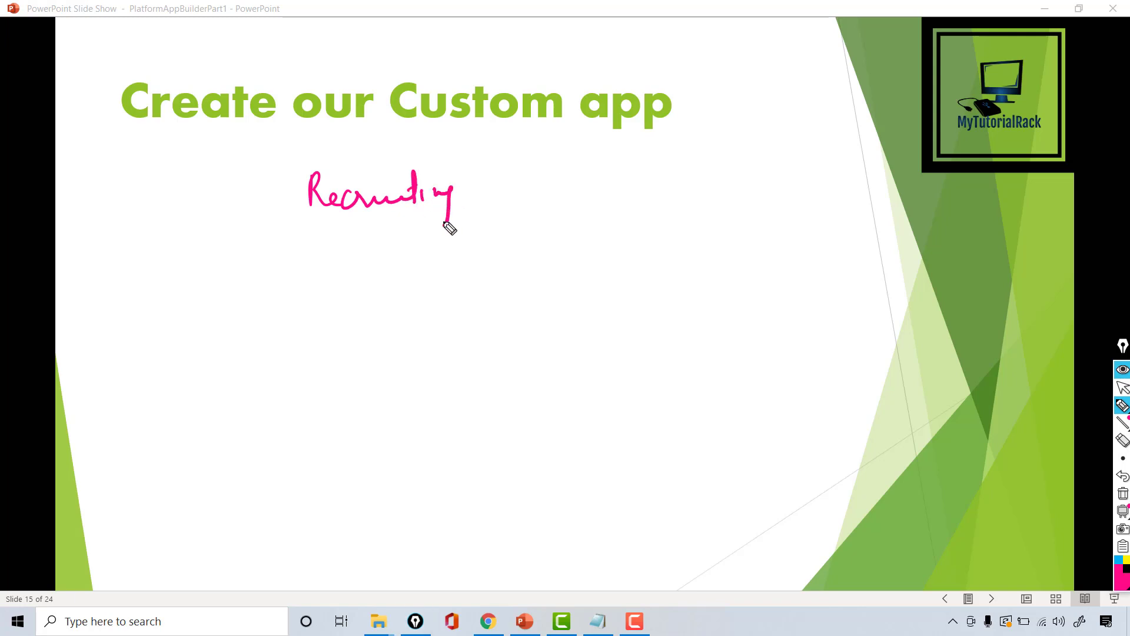
pyautogui.moveTo(465, 162)
pyautogui.mouseDown()
pyautogui.moveTo(419, 154)
pyautogui.moveTo(250, 242)
pyautogui.moveTo(490, 222)
pyautogui.moveTo(470, 168)
pyautogui.moveTo(501, 187)
pyautogui.moveTo(559, 175)
pyautogui.moveTo(550, 187)
pyautogui.moveTo(586, 163)
pyautogui.moveTo(619, 179)
pyautogui.moveTo(681, 174)
pyautogui.mouseUp()
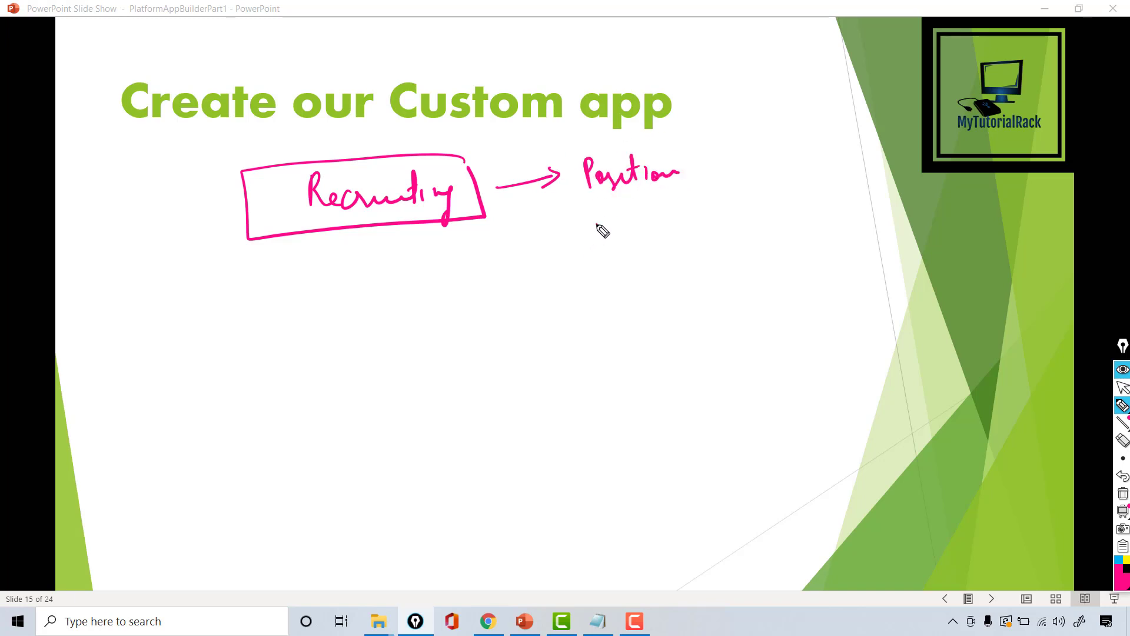
pyautogui.moveTo(598, 222)
pyautogui.mouseDown()
pyautogui.moveTo(610, 246)
pyautogui.moveTo(661, 222)
pyautogui.moveTo(729, 222)
pyautogui.mouseUp()
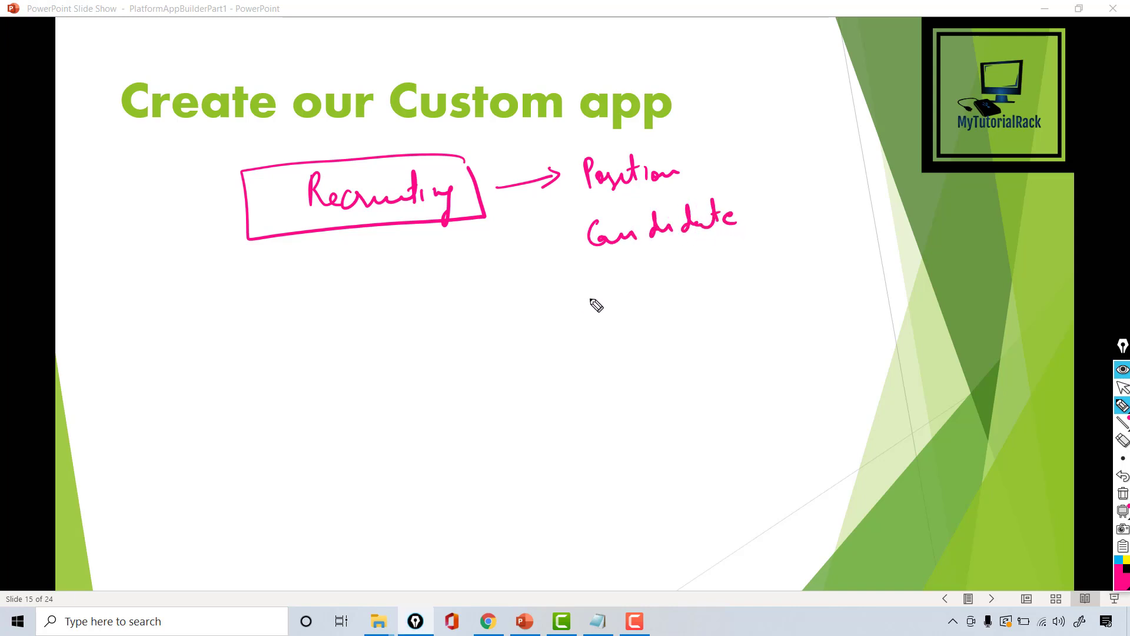
pyautogui.moveTo(596, 290)
pyautogui.mouseDown()
pyautogui.moveTo(598, 312)
pyautogui.moveTo(613, 292)
pyautogui.moveTo(638, 305)
pyautogui.moveTo(686, 285)
pyautogui.moveTo(704, 303)
pyautogui.moveTo(732, 282)
pyautogui.moveTo(742, 293)
pyautogui.moveTo(795, 288)
pyautogui.mouseUp()
pyautogui.moveTo(789, 272); pyautogui.dragTo(803, 269)
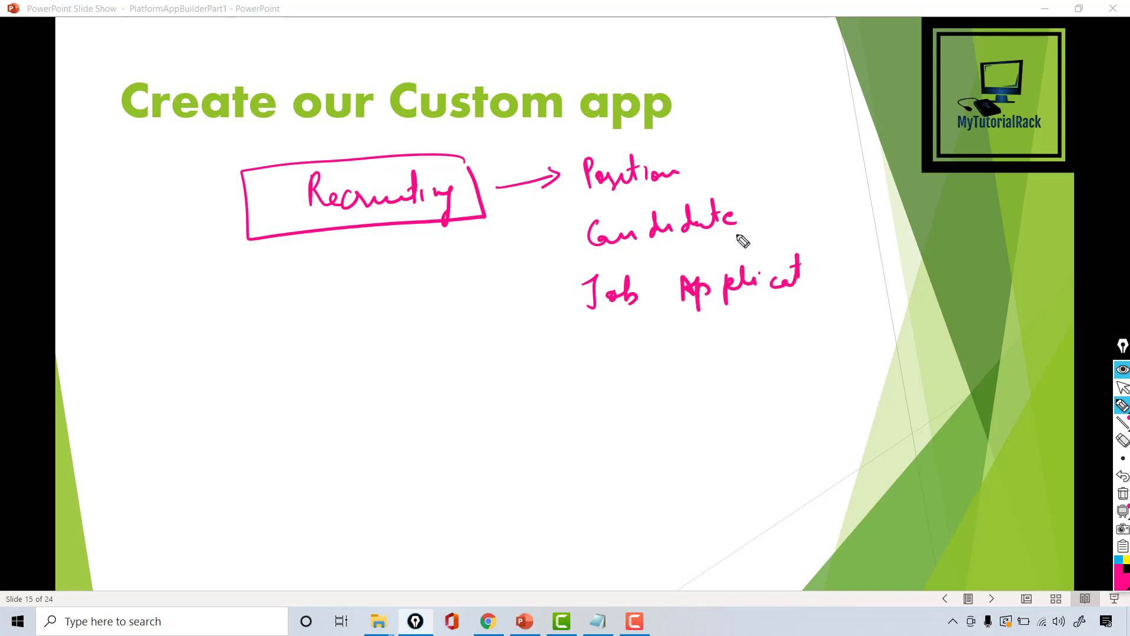
pyautogui.moveTo(465, 154)
pyautogui.mouseDown()
pyautogui.moveTo(280, 177)
pyautogui.moveTo(353, 222)
pyautogui.moveTo(491, 206)
pyautogui.moveTo(462, 156)
pyautogui.mouseUp()
pyautogui.moveTo(347, 277)
pyautogui.mouseDown()
pyautogui.moveTo(336, 288)
pyautogui.moveTo(353, 297)
pyautogui.moveTo(389, 292)
pyautogui.mouseUp()
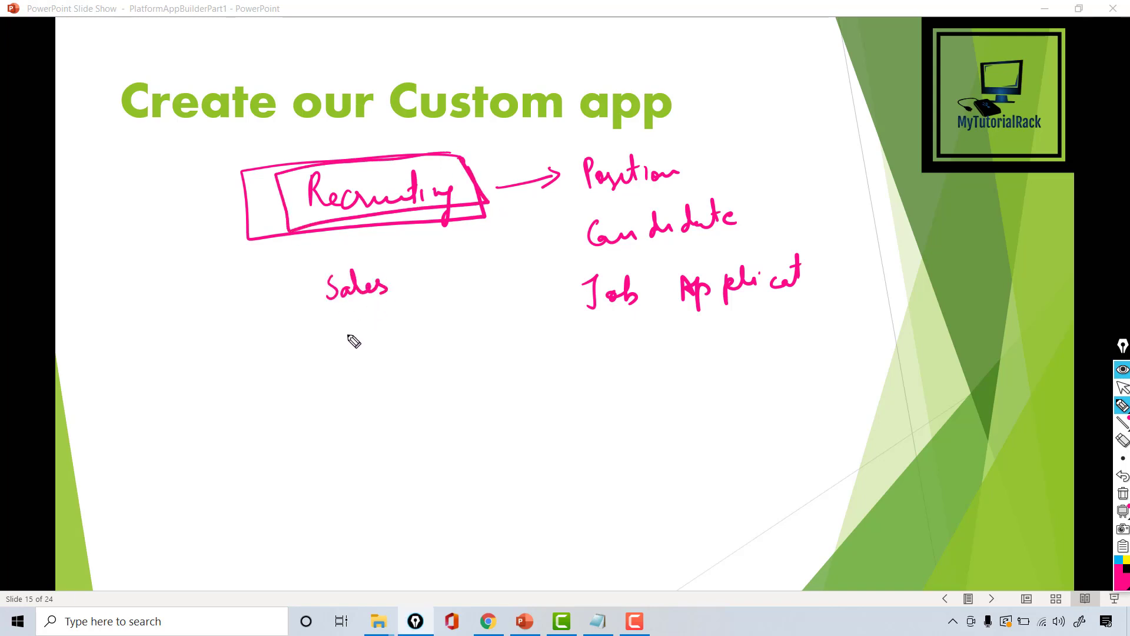
pyautogui.moveTo(321, 318); pyautogui.dragTo(410, 291)
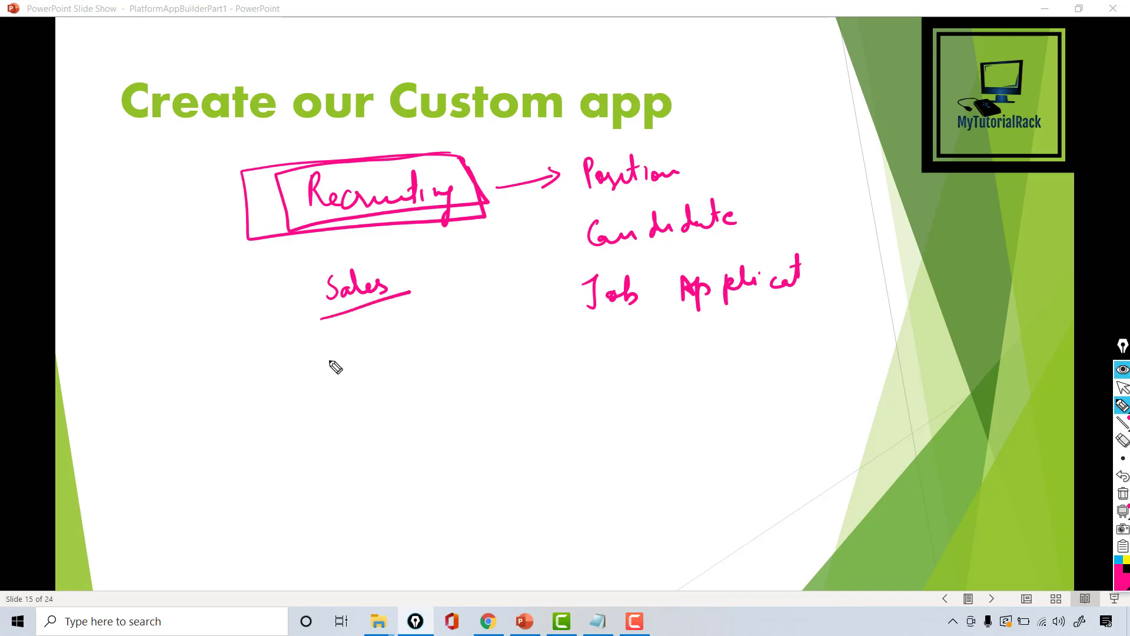
pyautogui.moveTo(339, 332)
pyautogui.mouseDown()
pyautogui.moveTo(353, 348)
pyautogui.moveTo(419, 325)
pyautogui.mouseUp()
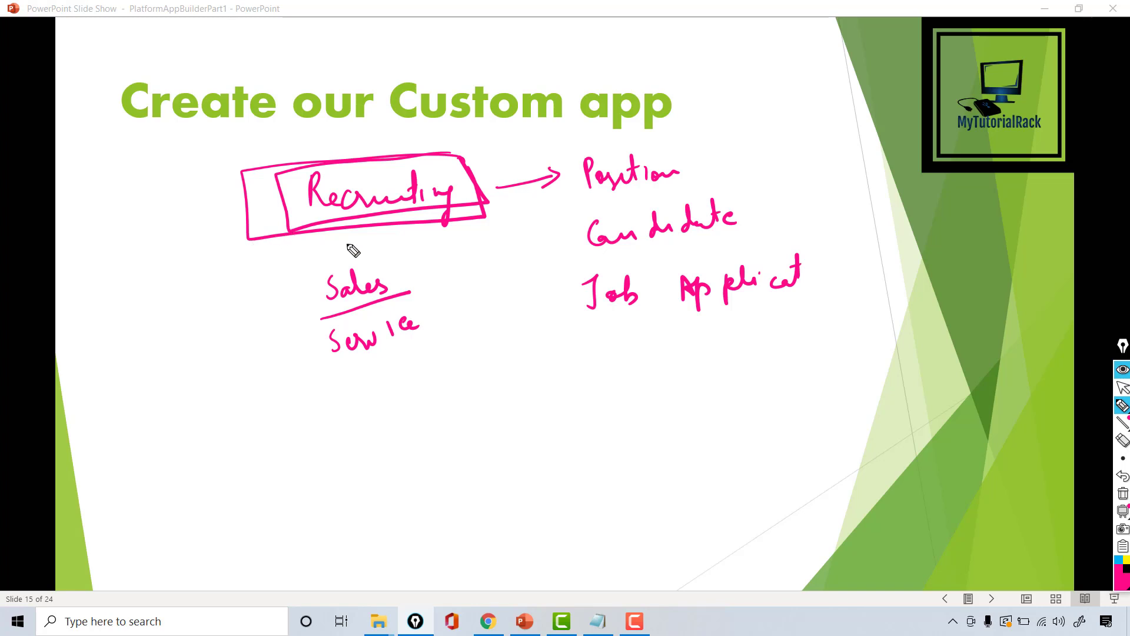
pyautogui.click(1123, 493)
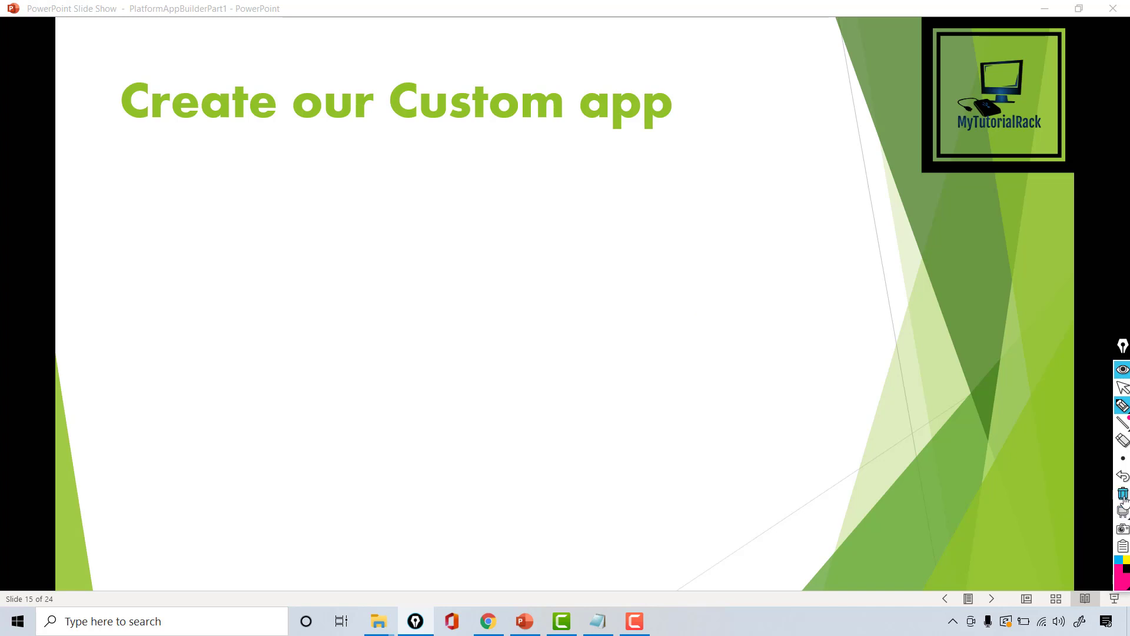
pyautogui.click(1123, 389)
# Step: In the Salesforce Setup window, filter Quick Find with 'app man' and open App Manager
pyautogui.click(488, 621)
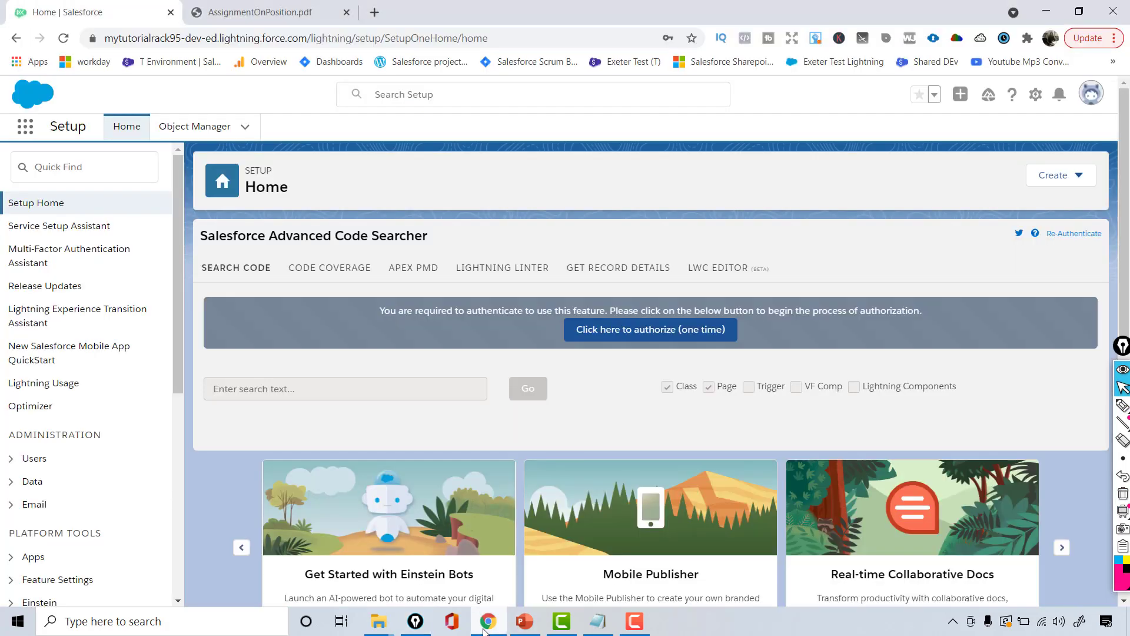
pyautogui.click(99, 169)
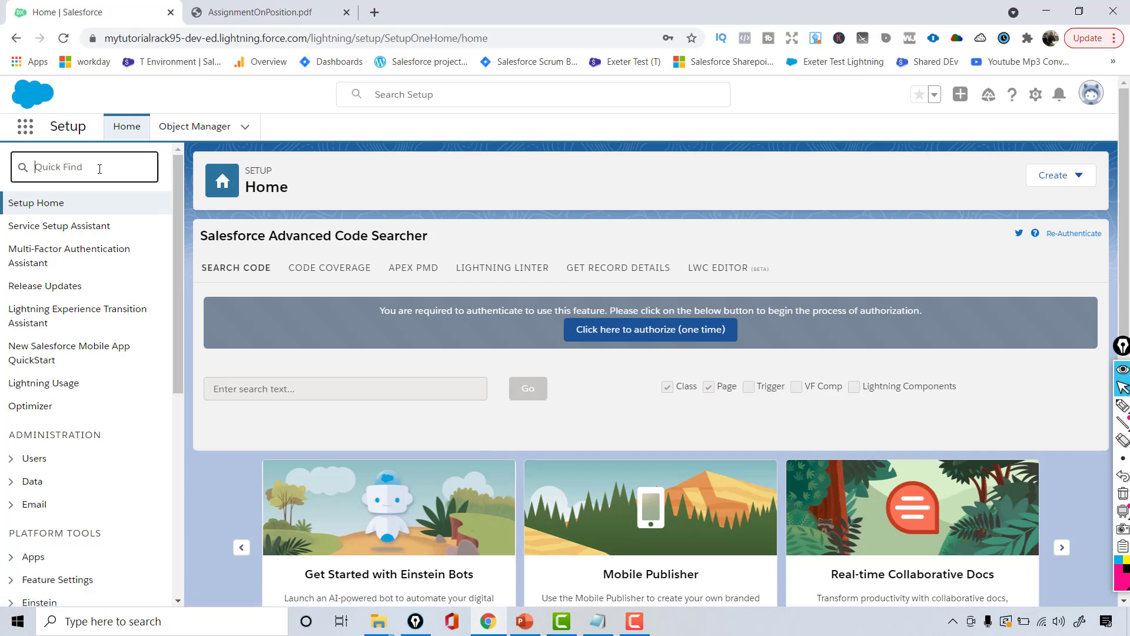
pyautogui.write('app ')
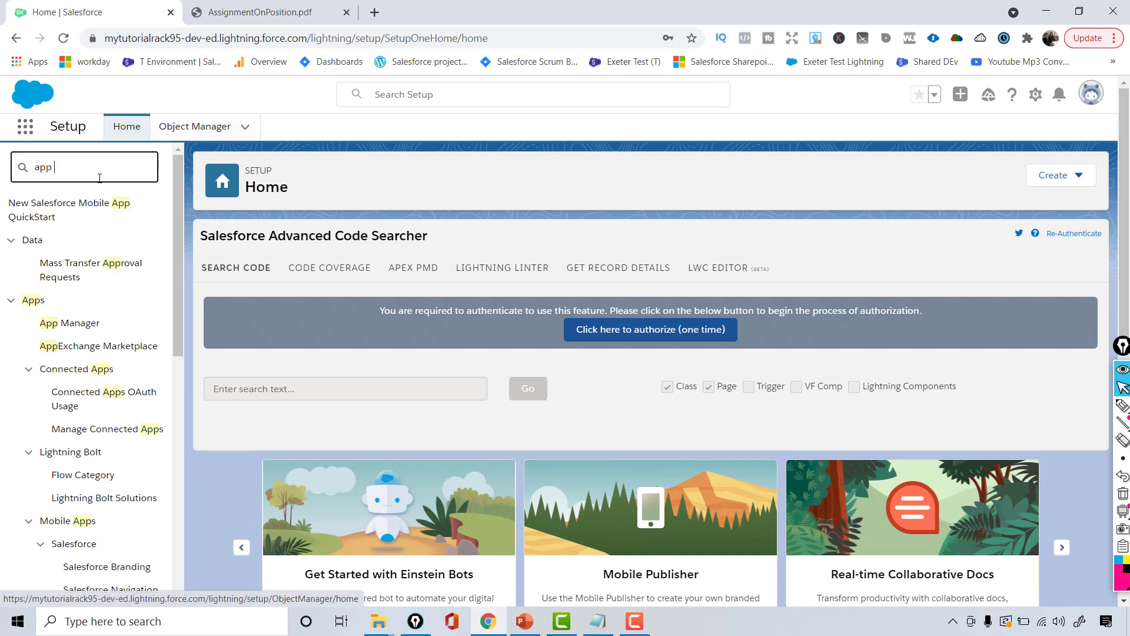
pyautogui.write('man')
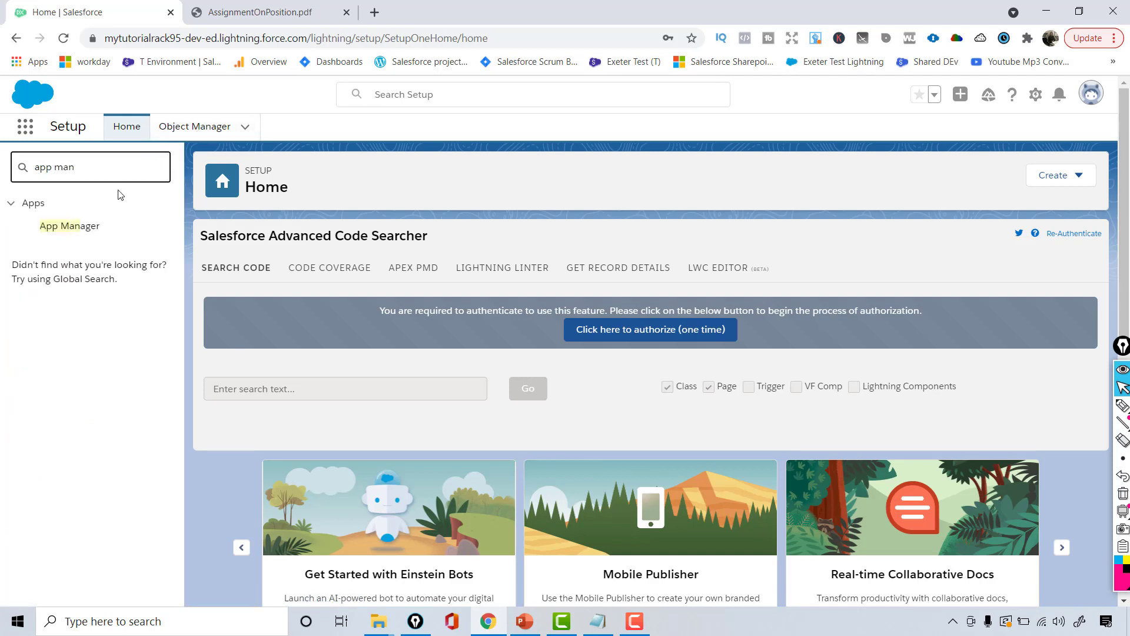
pyautogui.click(87, 232)
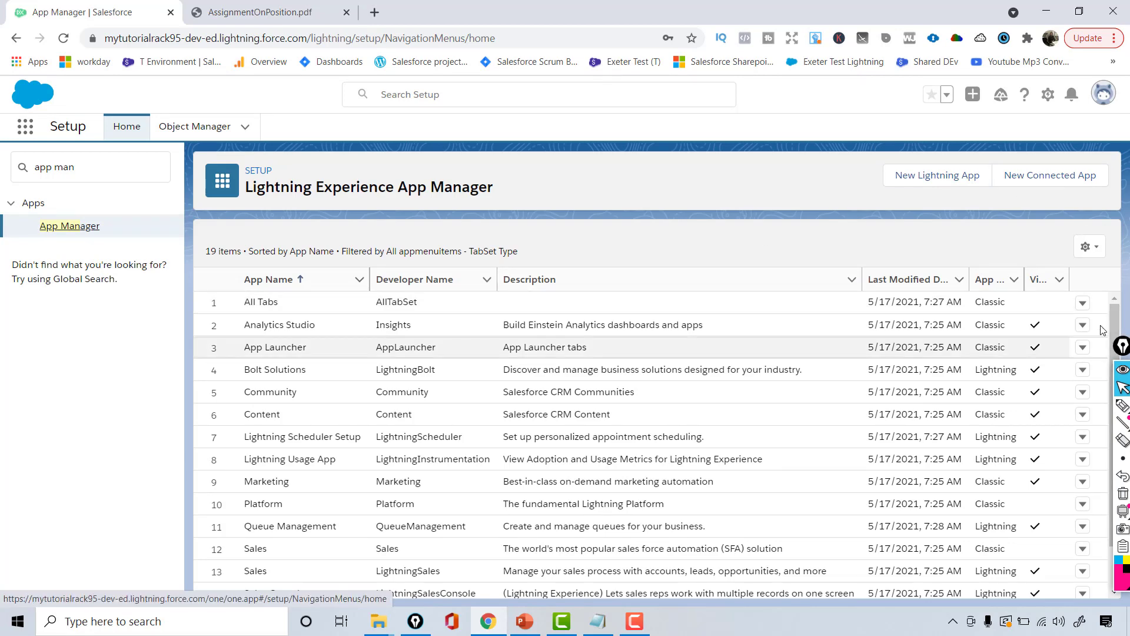
# Step: Scroll through the 19 listed apps and widen the App Type column
pyautogui.scroll(-2, 1112, 372)
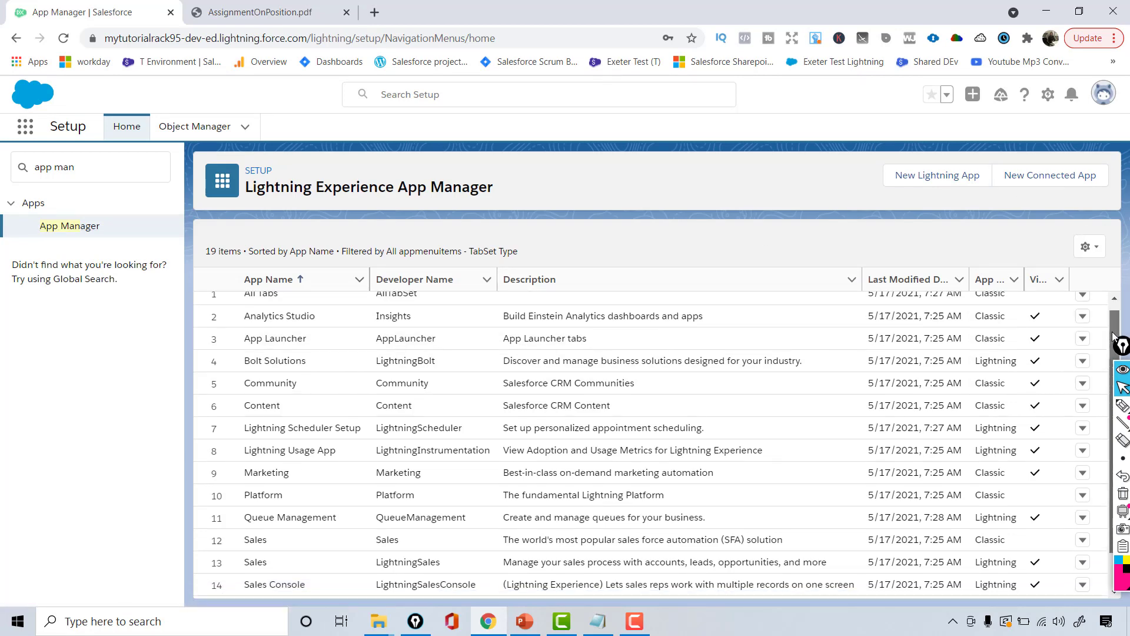
pyautogui.scroll(-2, 1111, 372)
pyautogui.scroll(4, 1119, 329)
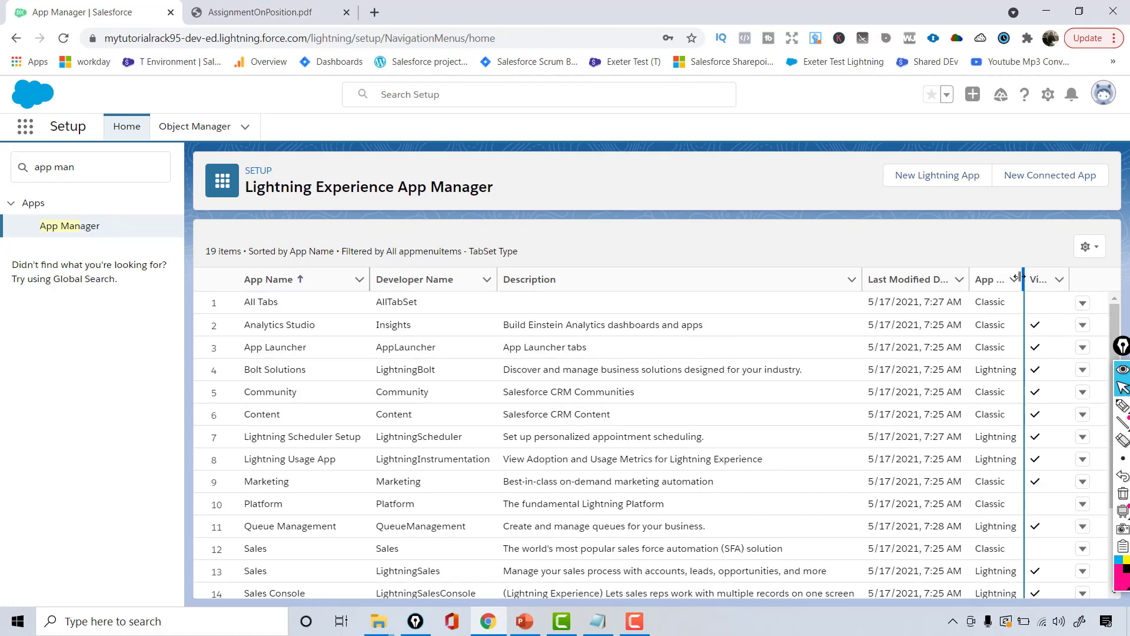
pyautogui.moveTo(1023, 277); pyautogui.dragTo(1056, 278)
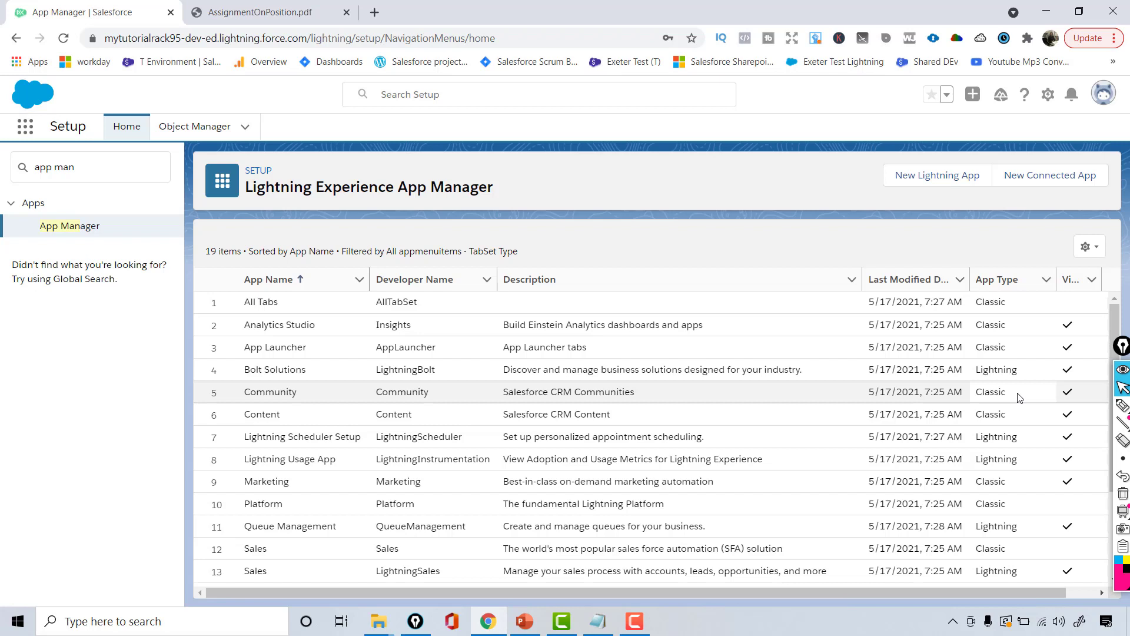
# Step: Switch to Salesforce Classic from the profile menu, view its home, then return to Lightning Experience
pyautogui.click(1104, 93)
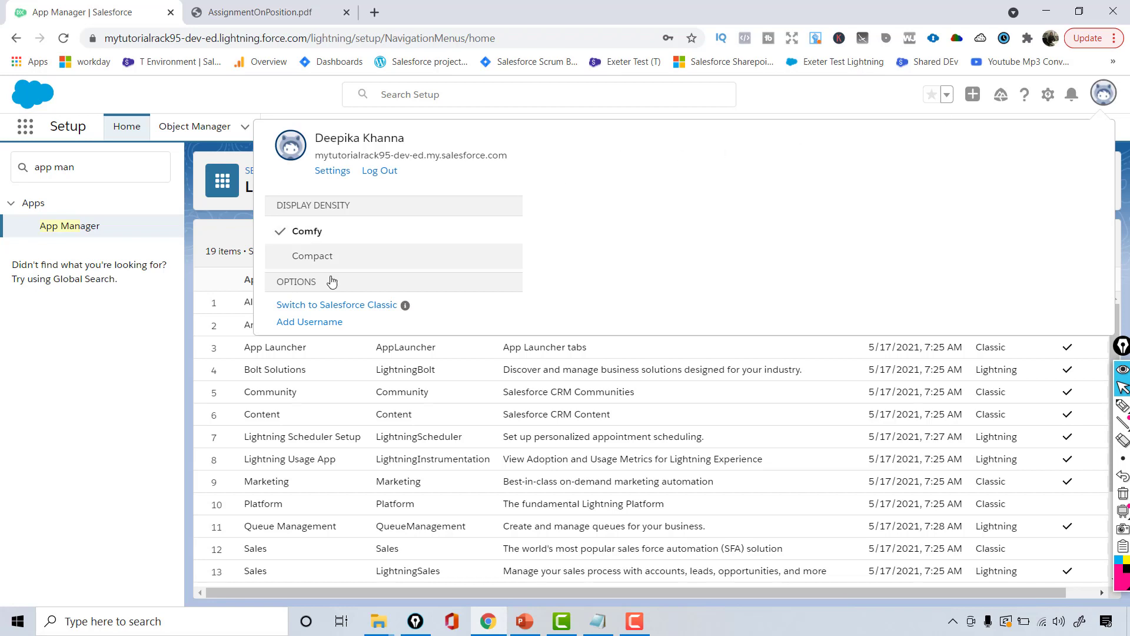
pyautogui.moveTo(412, 307)
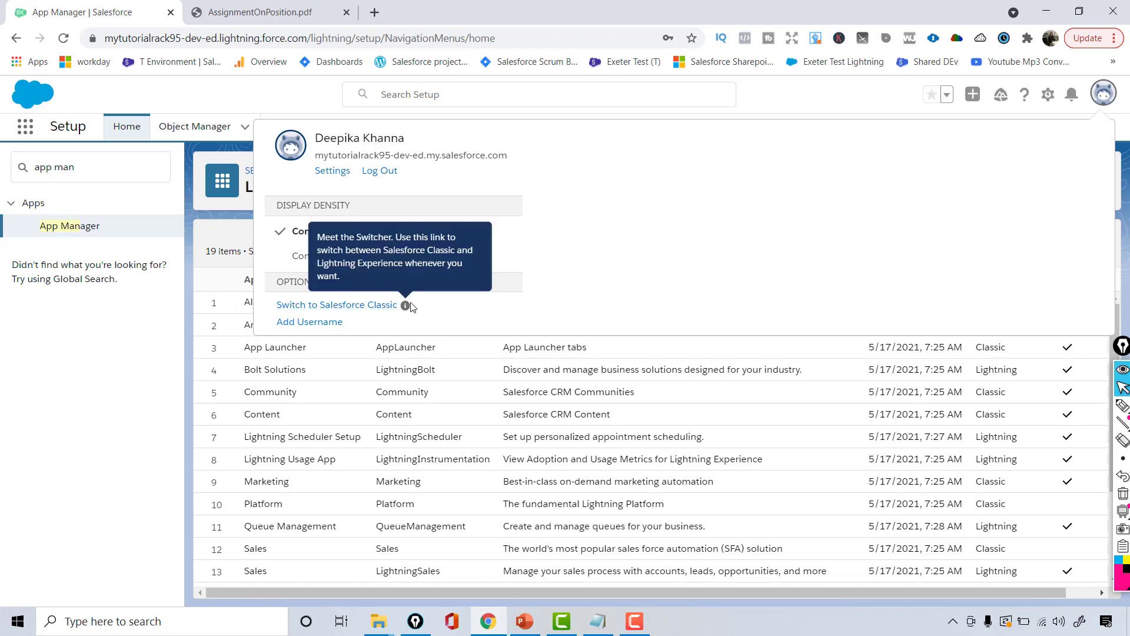
pyautogui.click(310, 306)
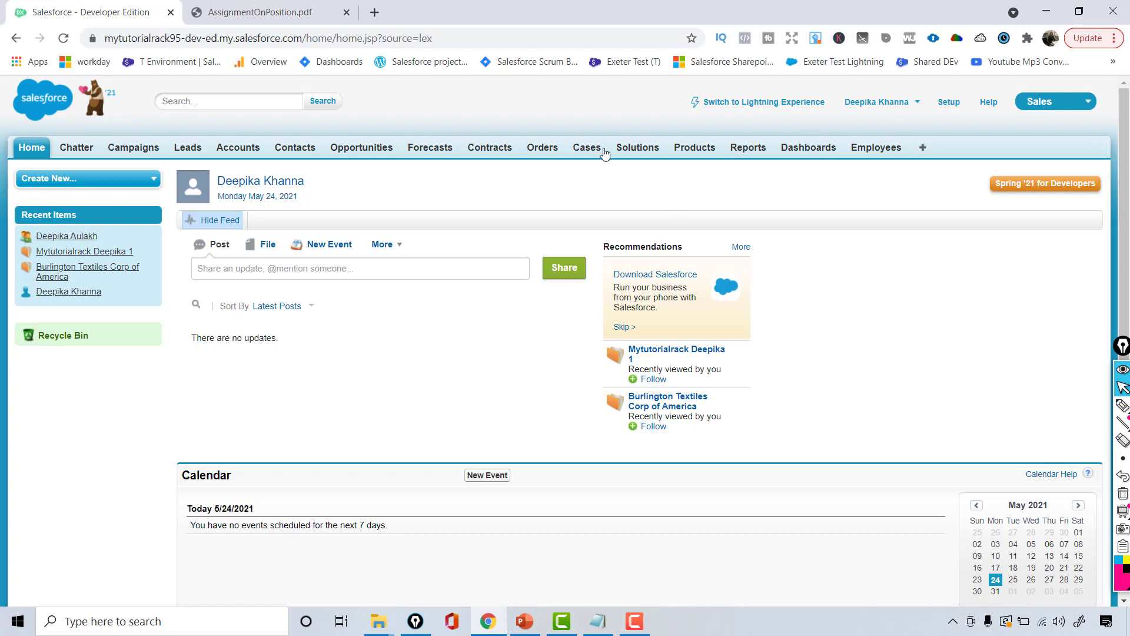
pyautogui.click(763, 103)
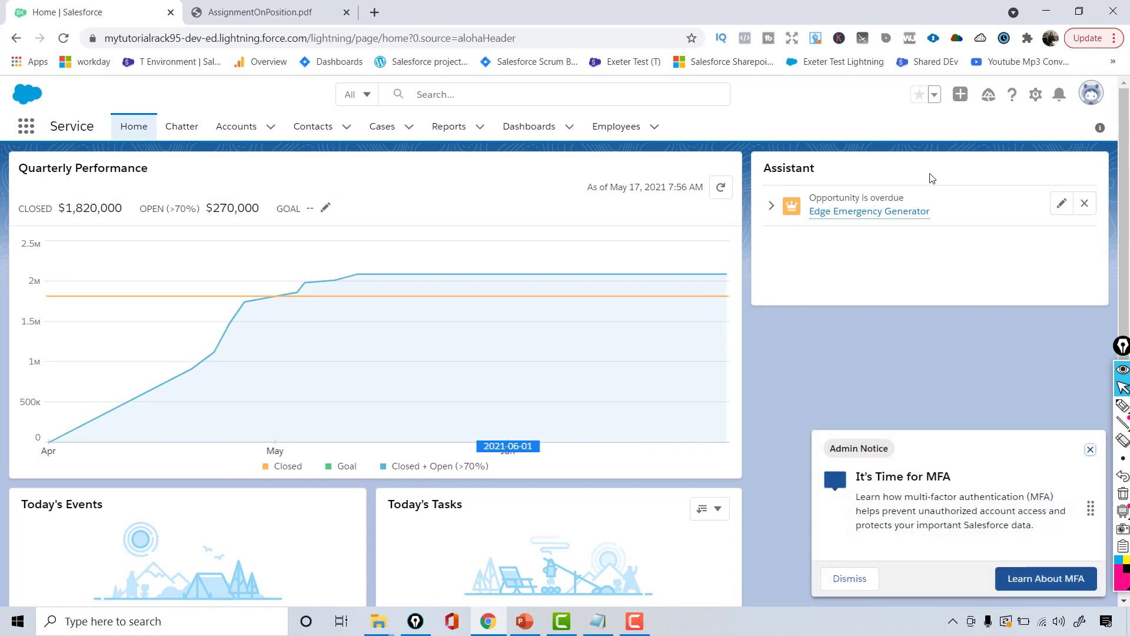
# Step: Dismiss the MFA admin notice and open Setup in a new tab from the gear menu
pyautogui.moveTo(1115, 453)
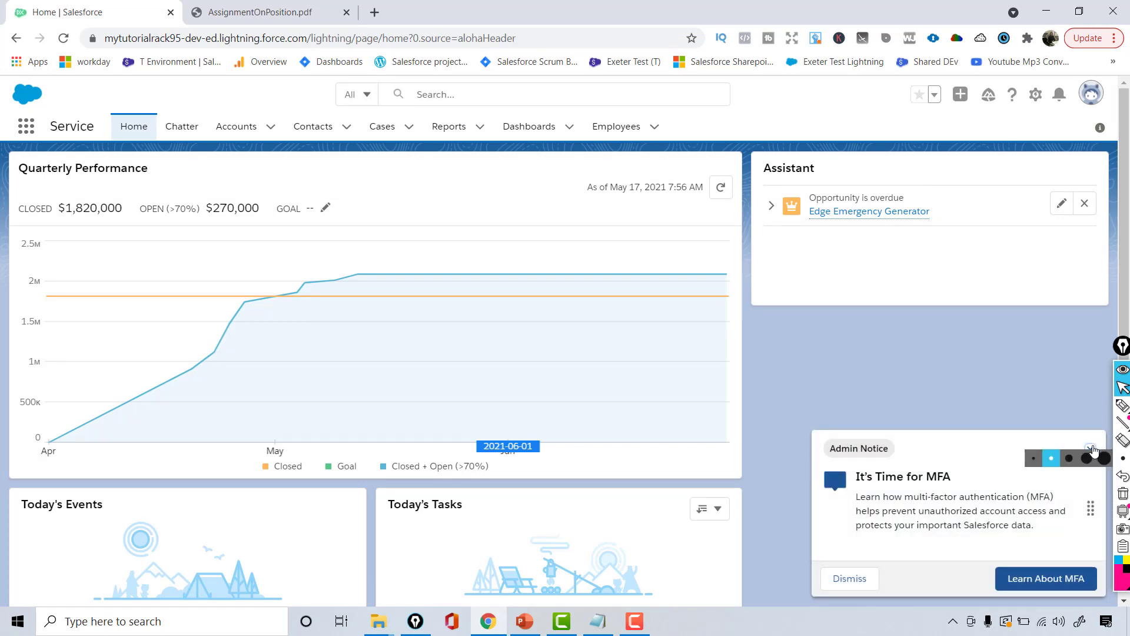
pyautogui.click(1091, 449)
pyautogui.click(1036, 100)
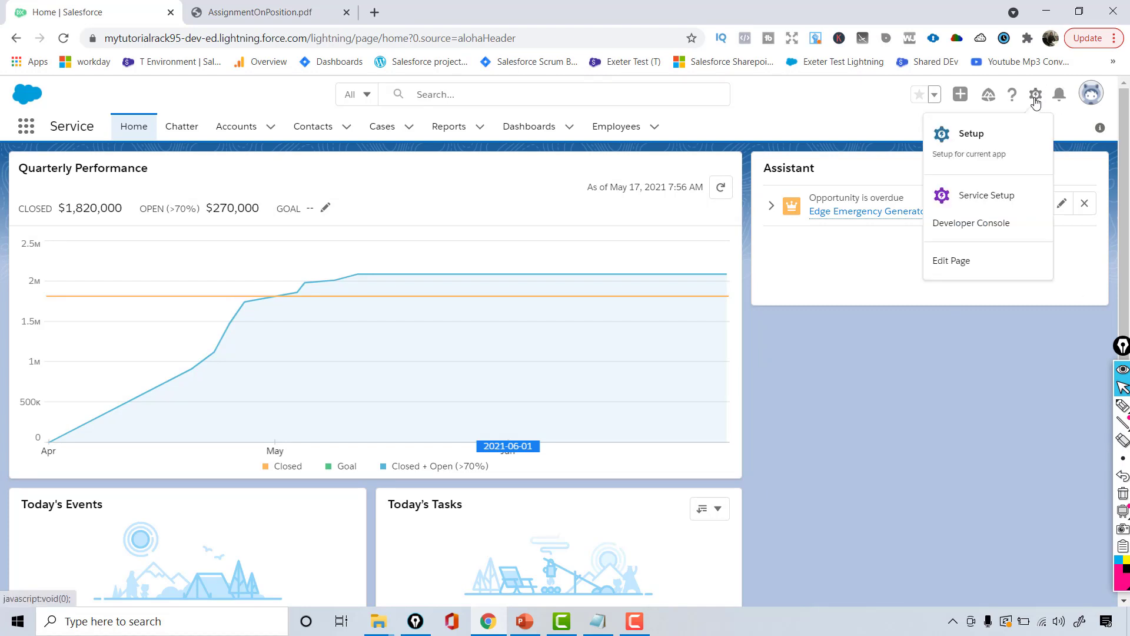
pyautogui.click(977, 136)
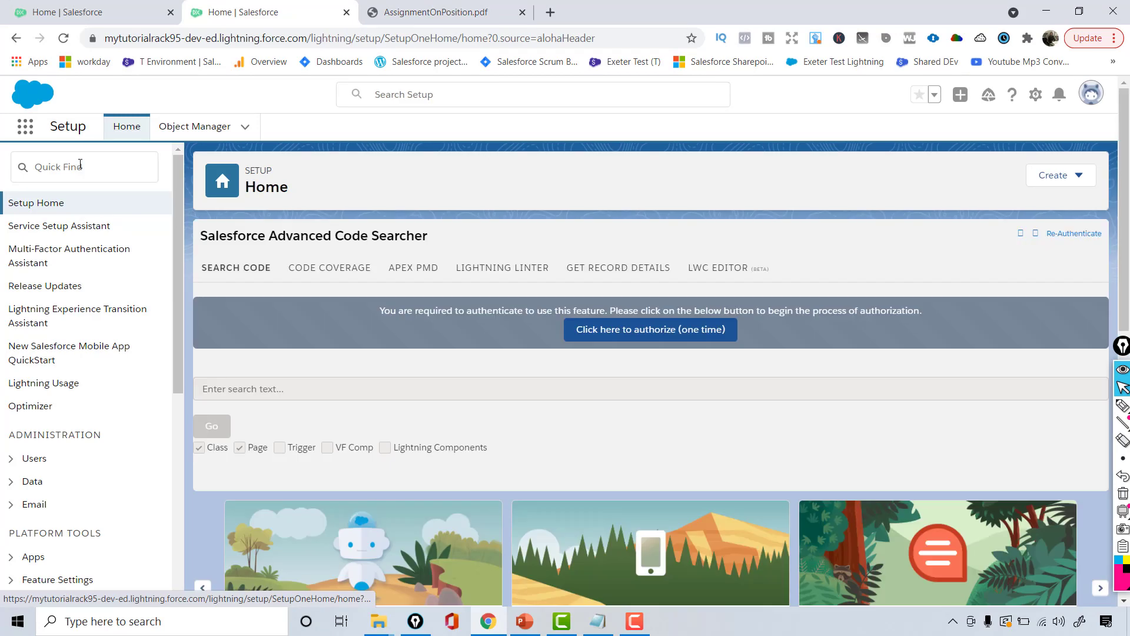
# Step: Filter Quick Find with 'app man' and open App Manager
pyautogui.click(92, 177)
pyautogui.write('app ')
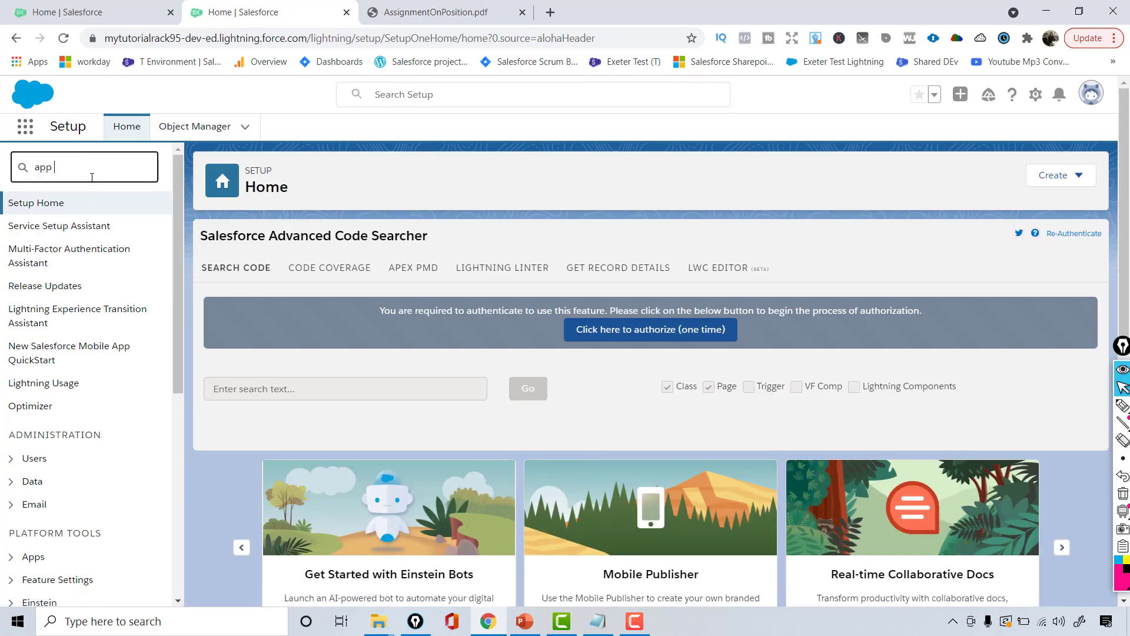
pyautogui.write('man')
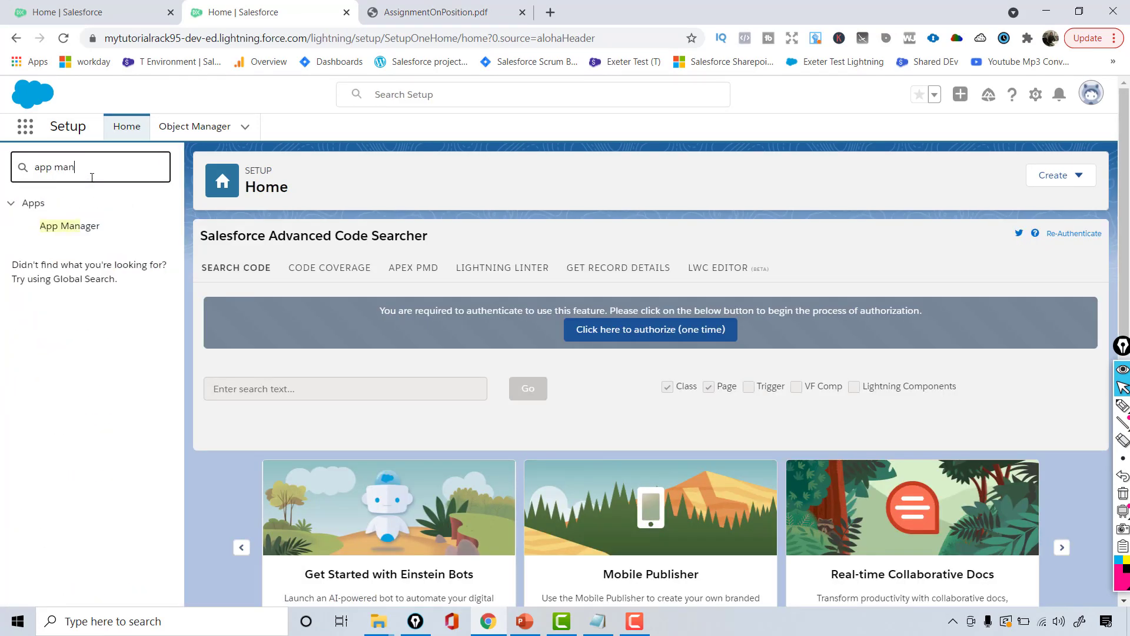
pyautogui.click(74, 231)
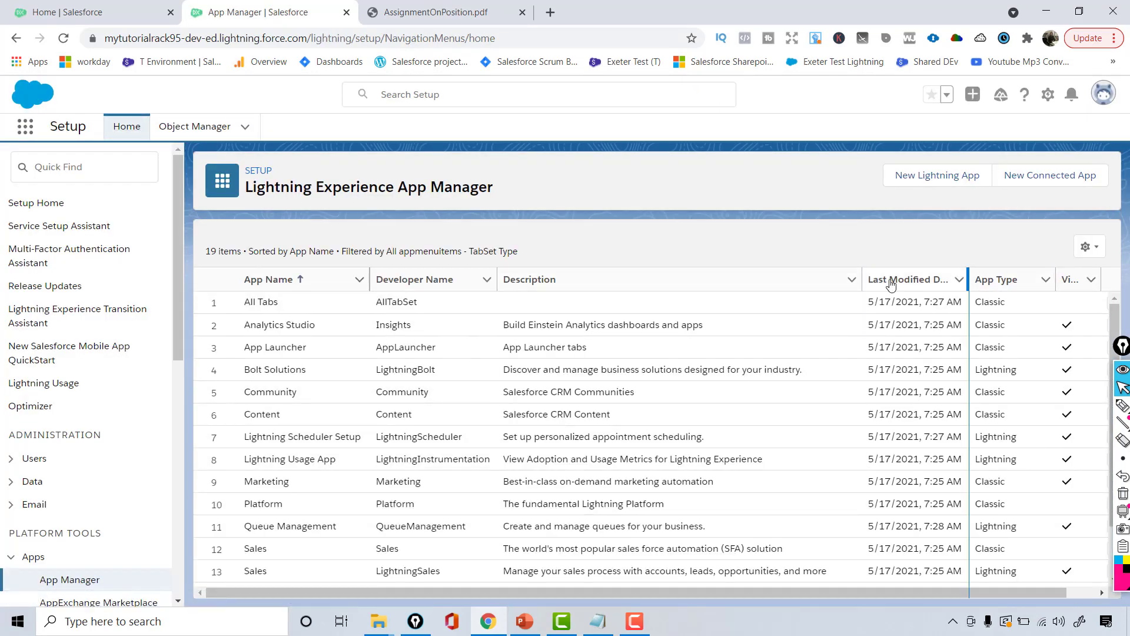
# Step: Look over the App Manager app list, then start a New Lightning App
pyautogui.click(996, 279)
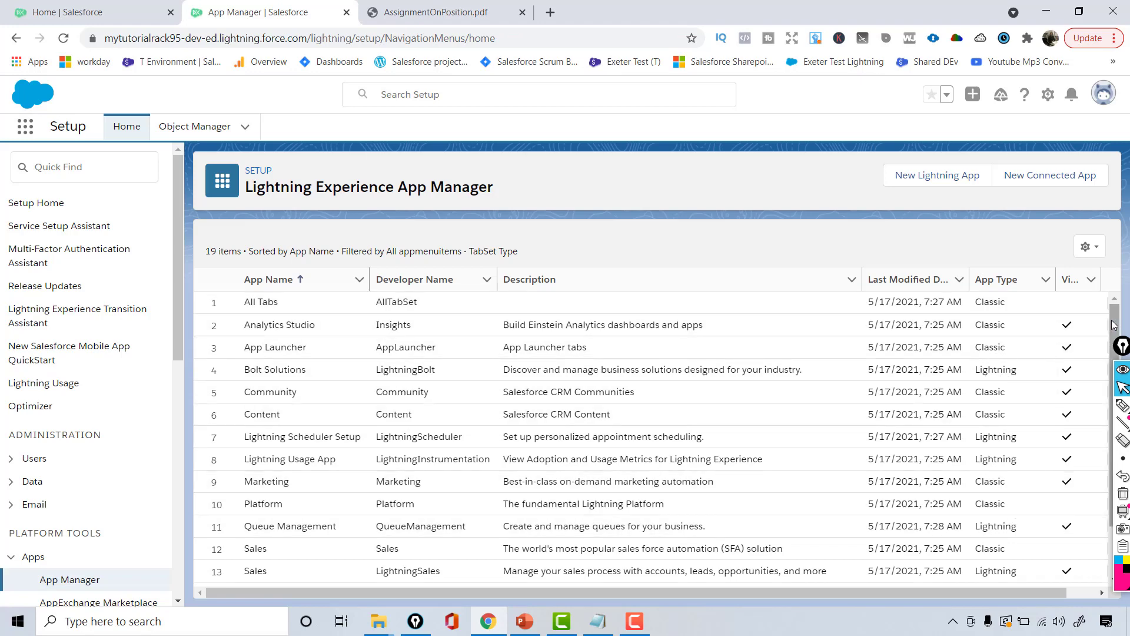
pyautogui.scroll(-3, 1123, 321)
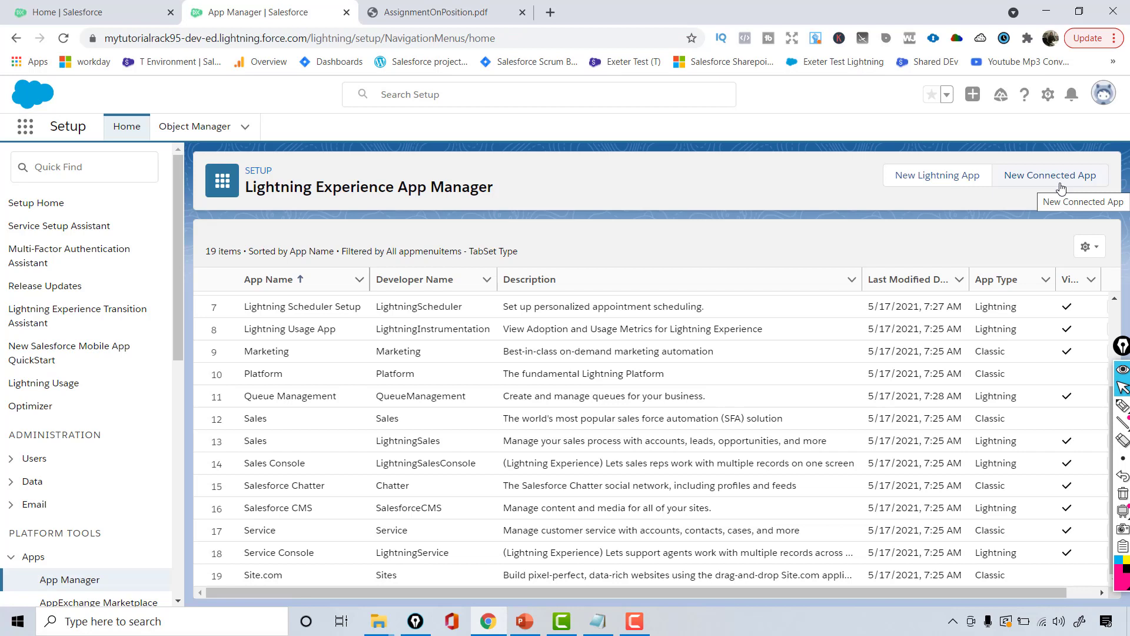
pyautogui.click(924, 178)
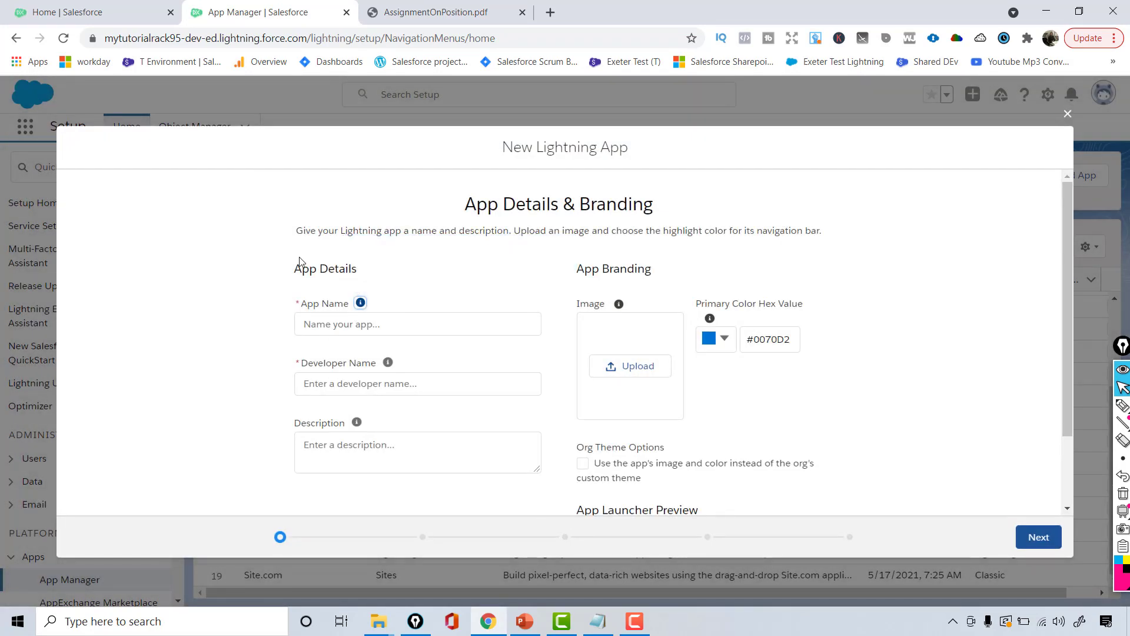
# Step: Name the app Recruiting, auto-fill its developer name, and type a description
pyautogui.click(330, 326)
pyautogui.write('Rec')
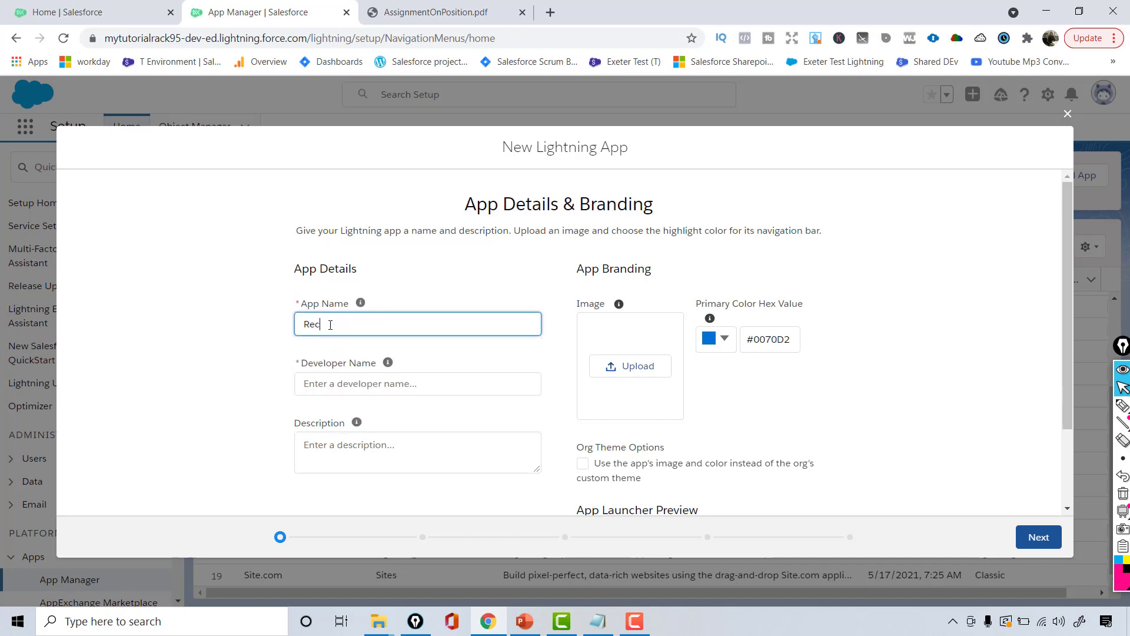
pyautogui.write('ruitig')
pyautogui.moveTo(380, 320); pyautogui.dragTo(280, 327)
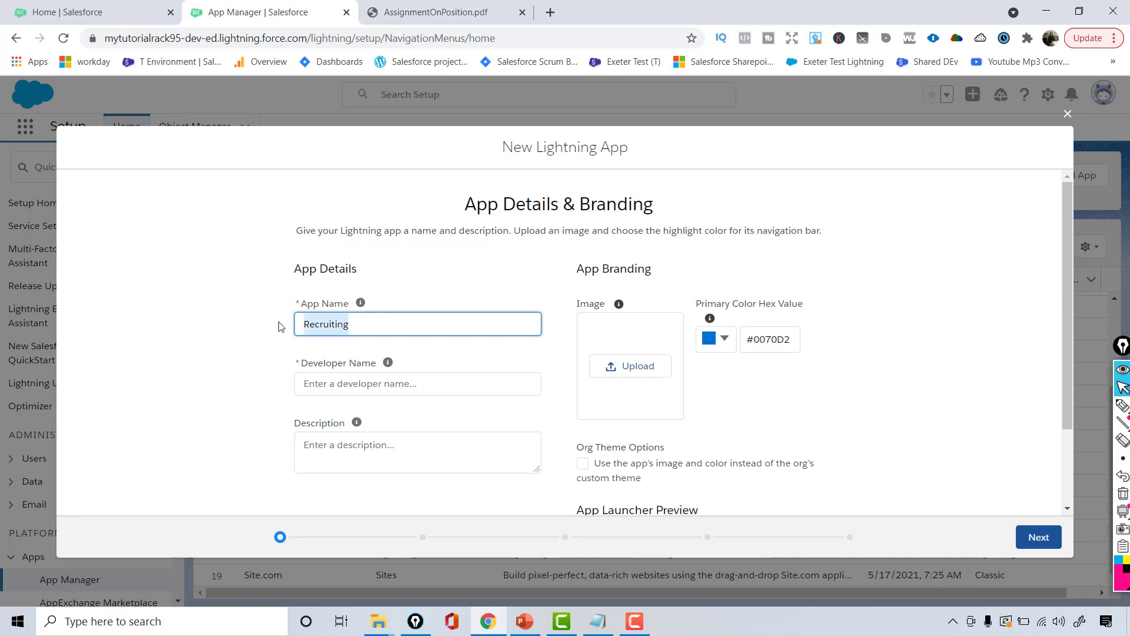
pyautogui.click(320, 383)
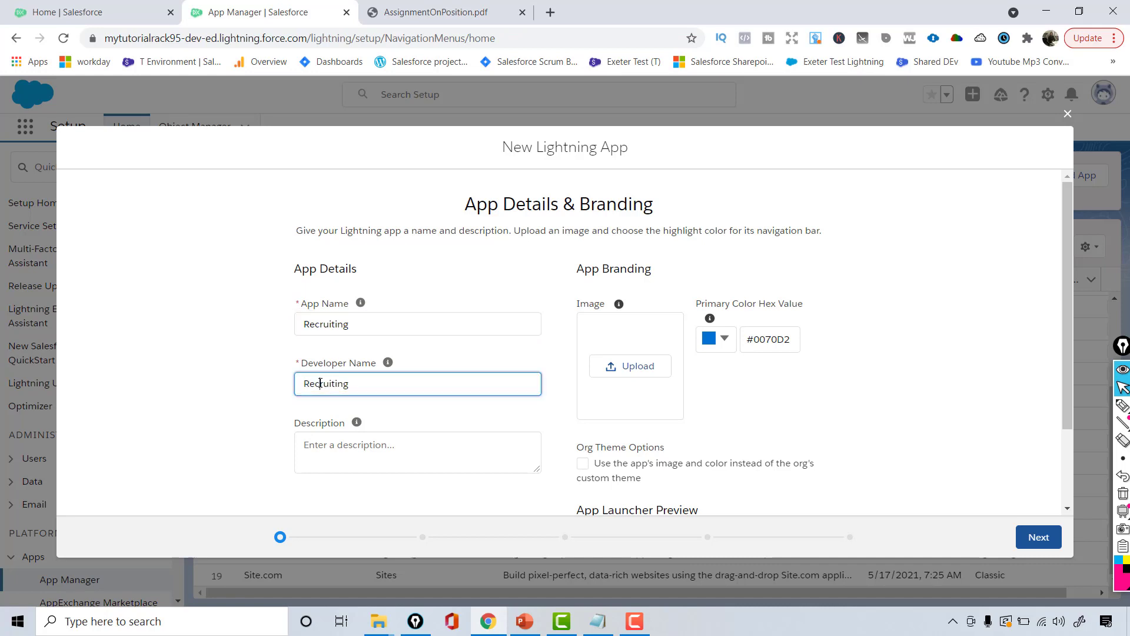
pyautogui.click(326, 459)
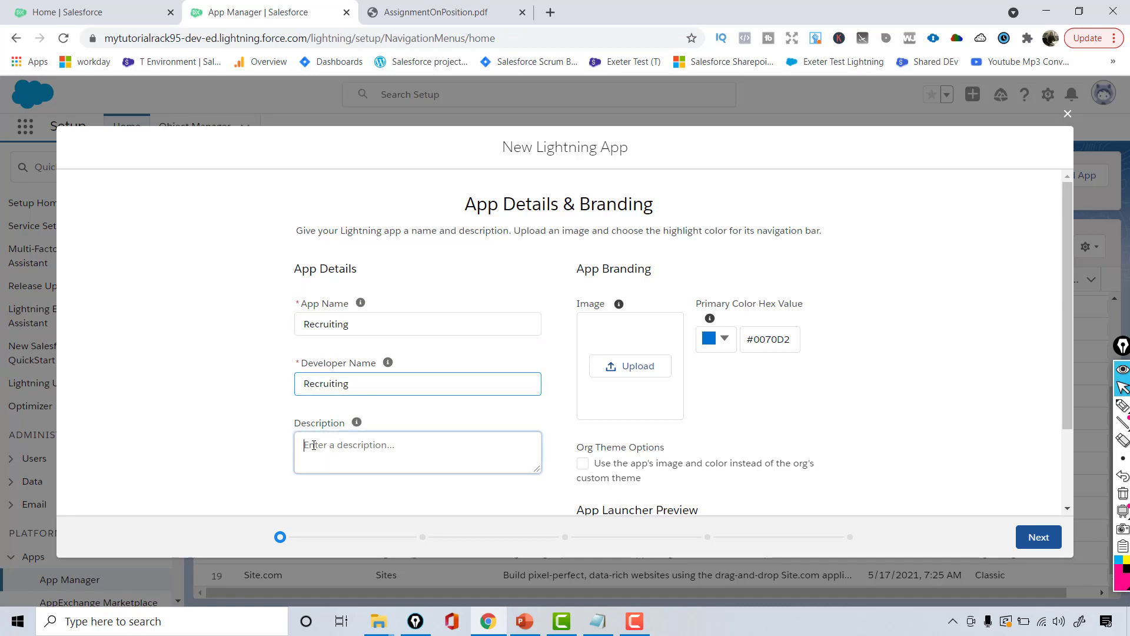
pyautogui.write('Recrui')
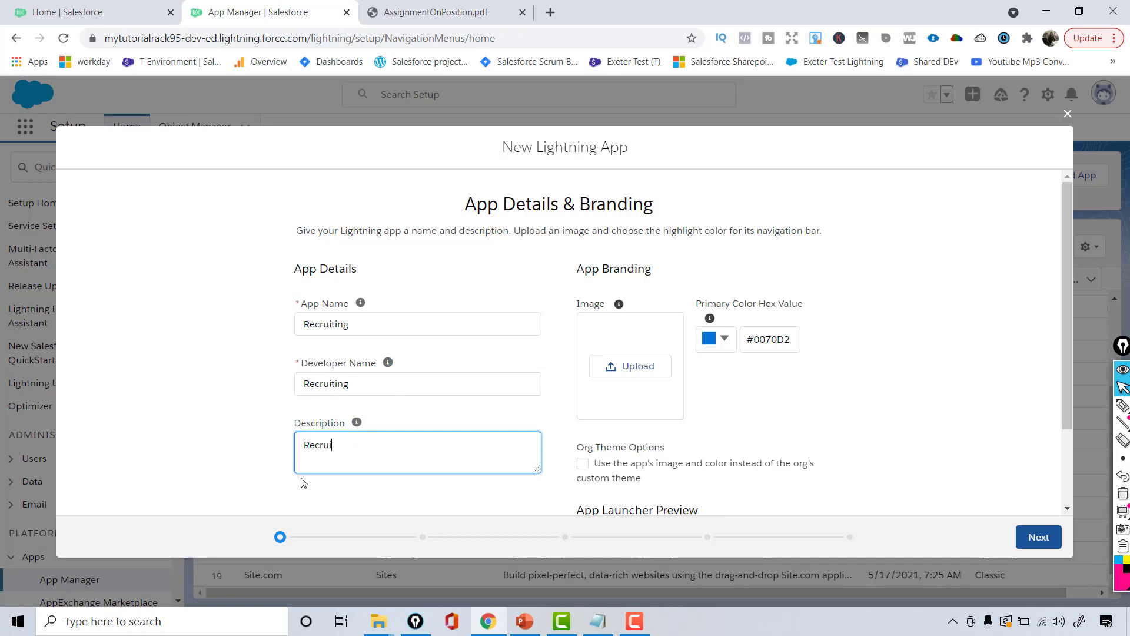
pyautogui.write('cation to kee')
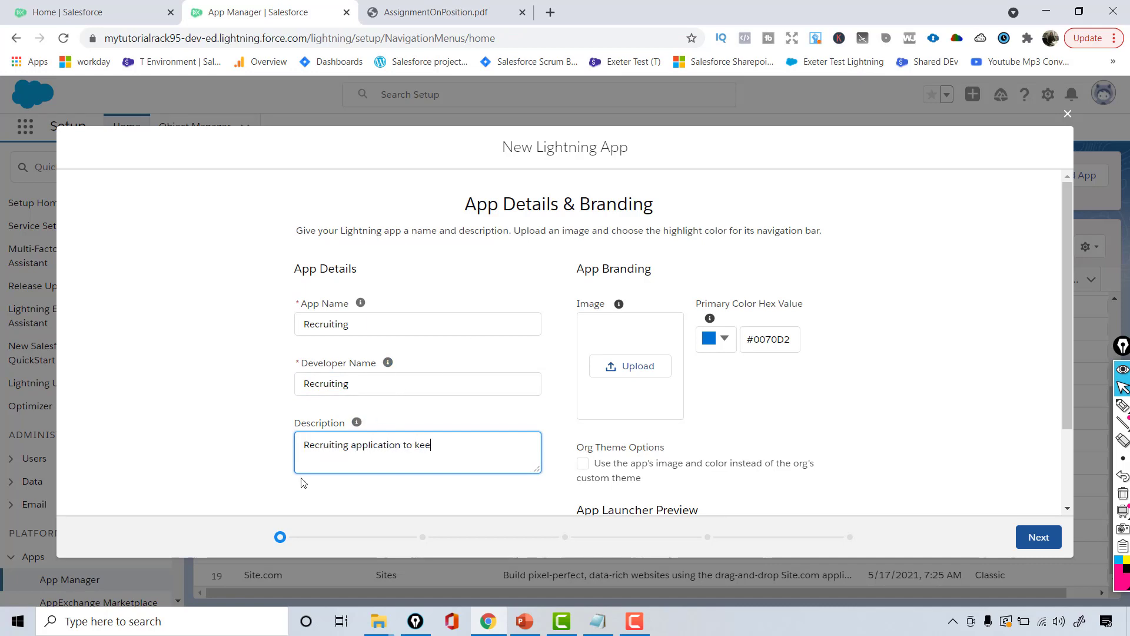
pyautogui.write('p track of P')
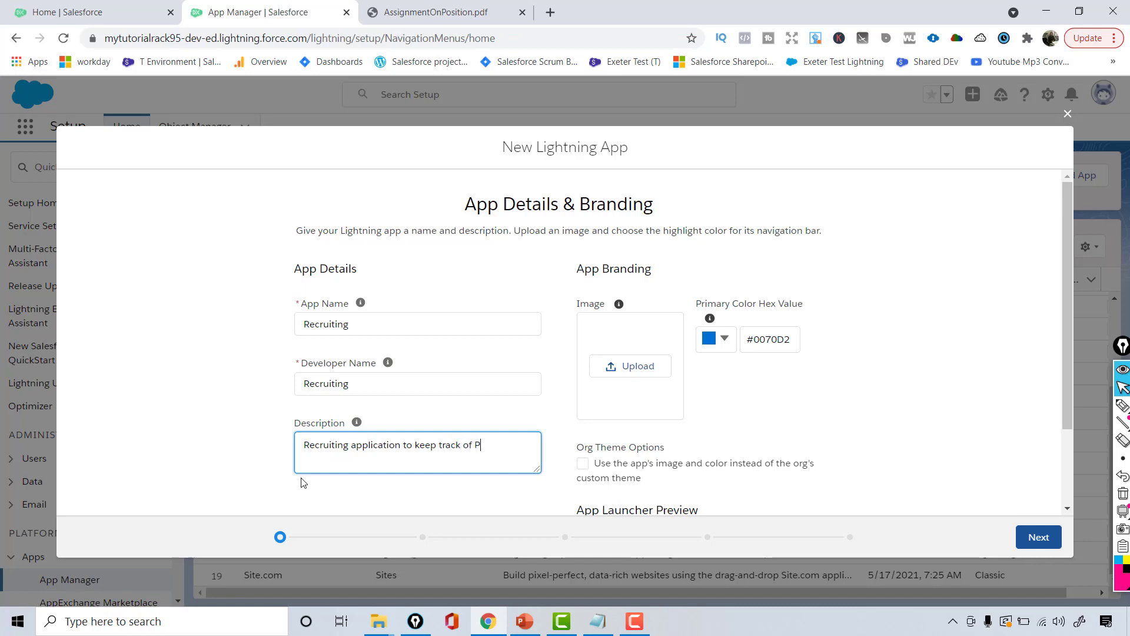
pyautogui.press('BackSpace')
pyautogui.write('Op')
pyautogui.press('BackSpace')
pyautogui.write('in your company')
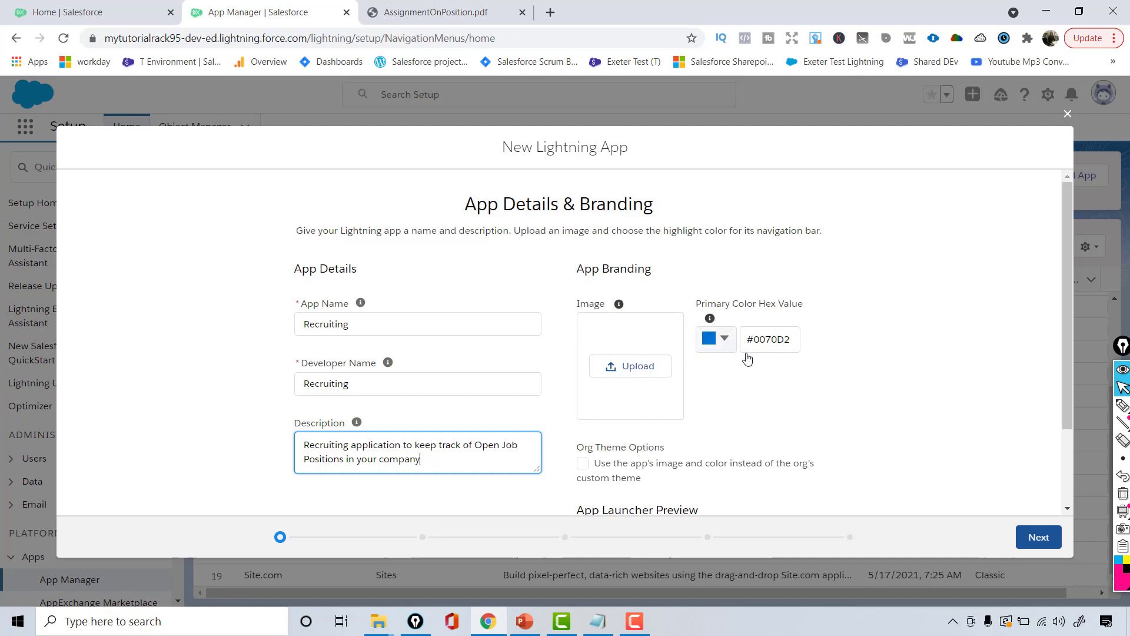
# Step: Set the app's primary branding colour to yellow #DAB122 in the colour picker
pyautogui.press('Tab')
pyautogui.moveTo(705, 310); pyautogui.dragTo(824, 312)
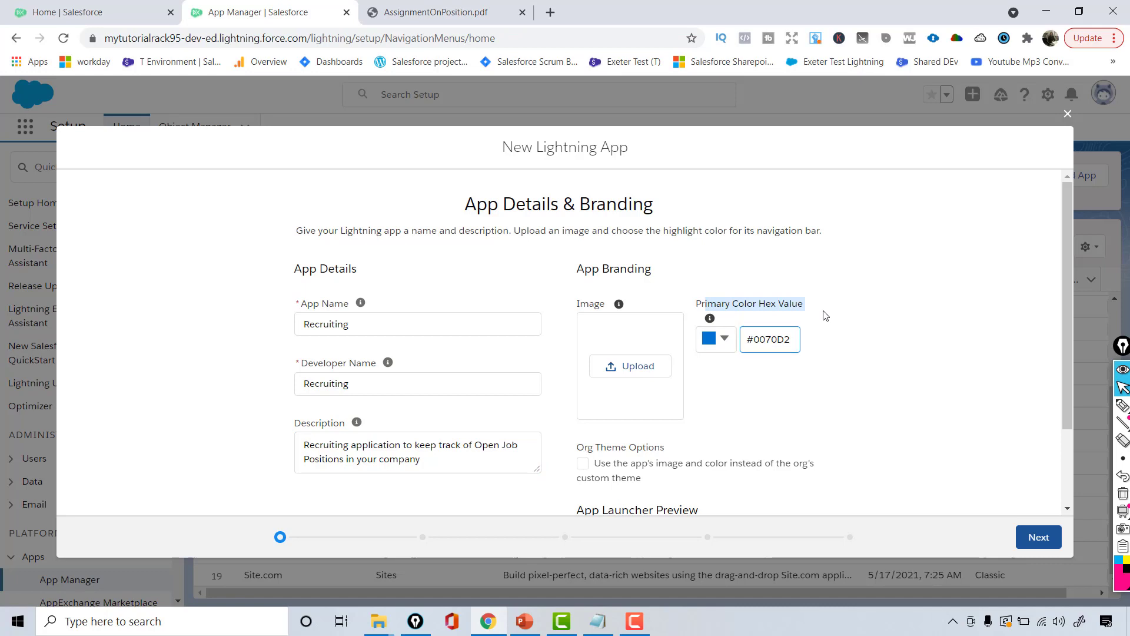
pyautogui.click(723, 347)
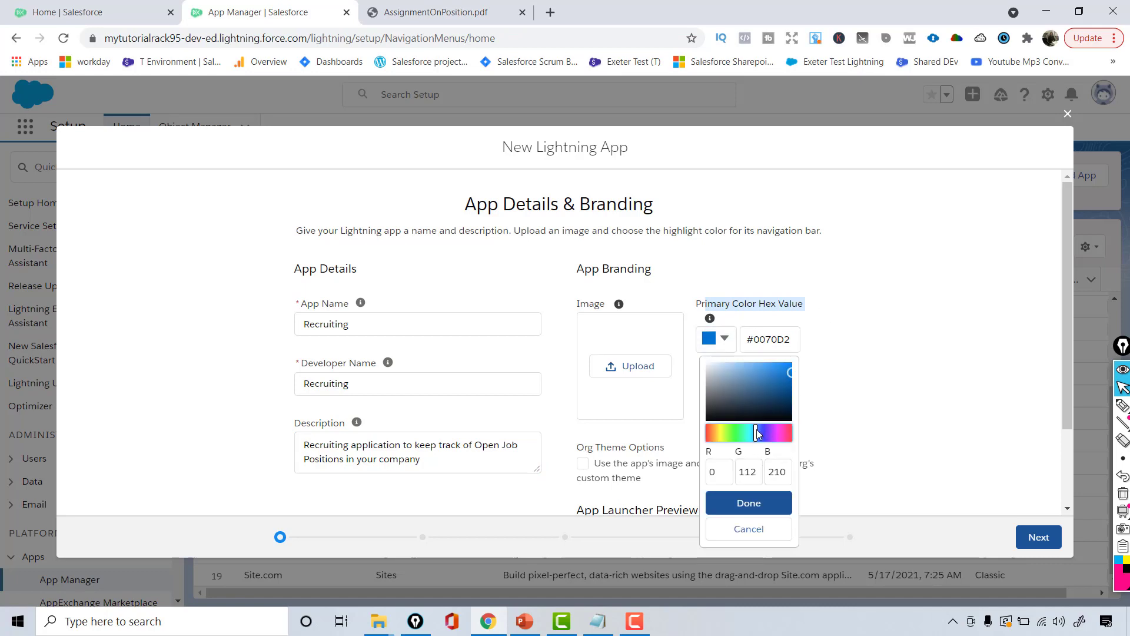
pyautogui.moveTo(761, 433); pyautogui.dragTo(727, 436)
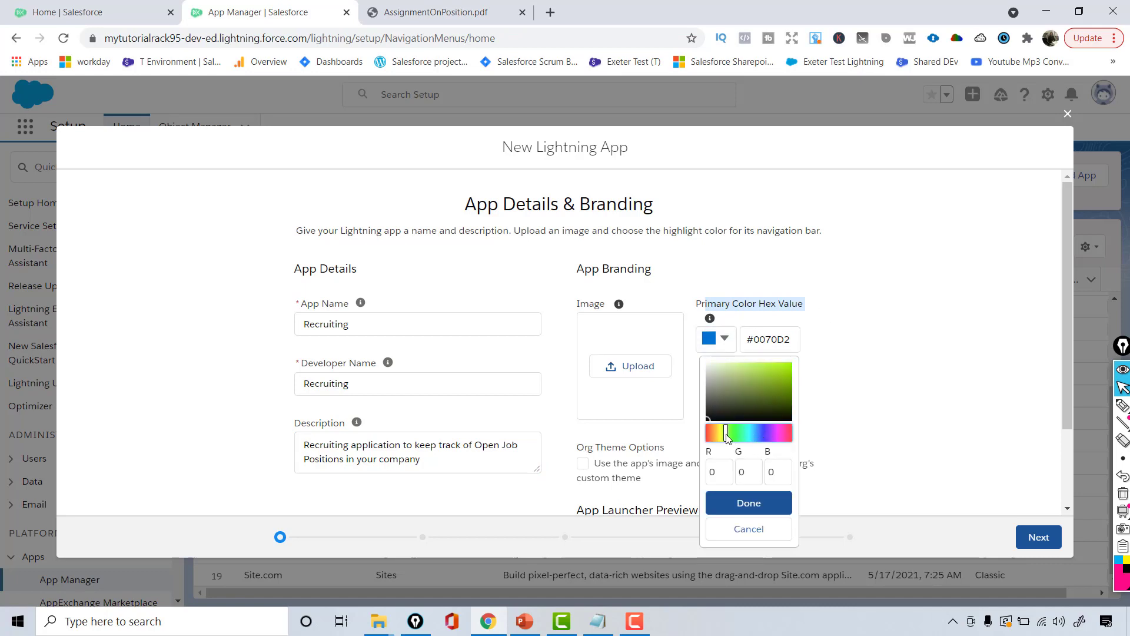
pyautogui.click(765, 504)
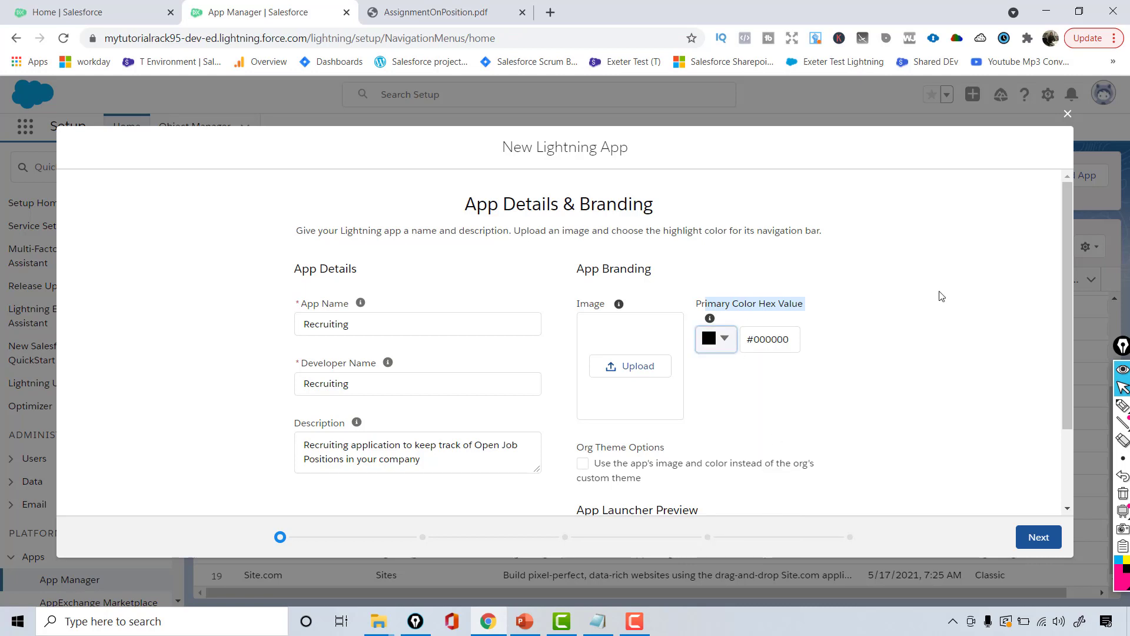
pyautogui.moveTo(1072, 292); pyautogui.dragTo(1075, 449)
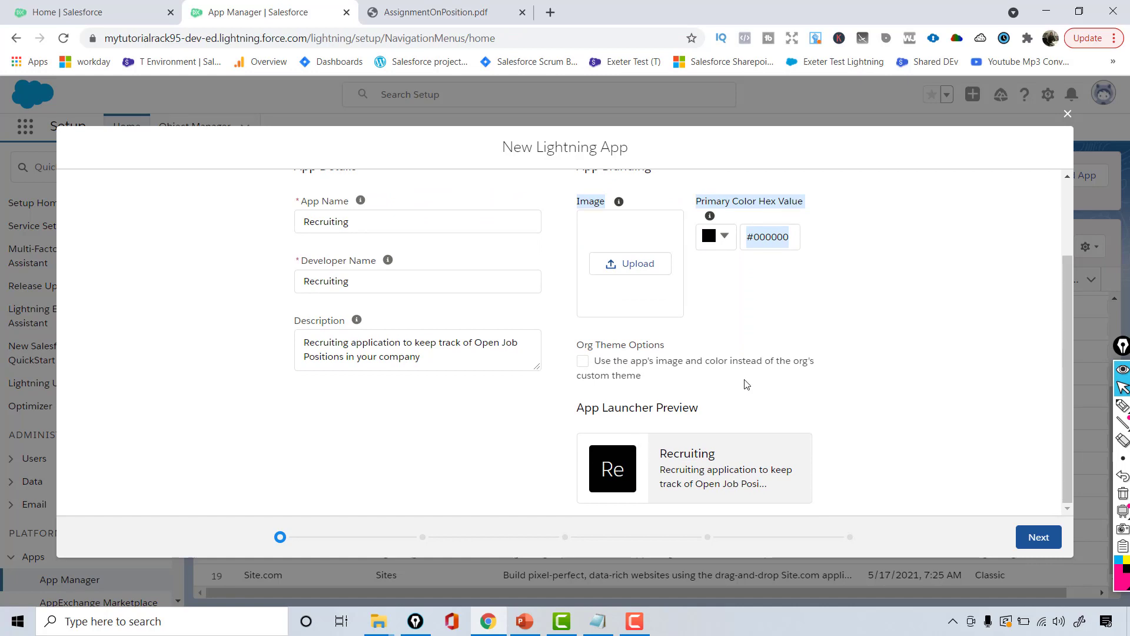
pyautogui.click(724, 236)
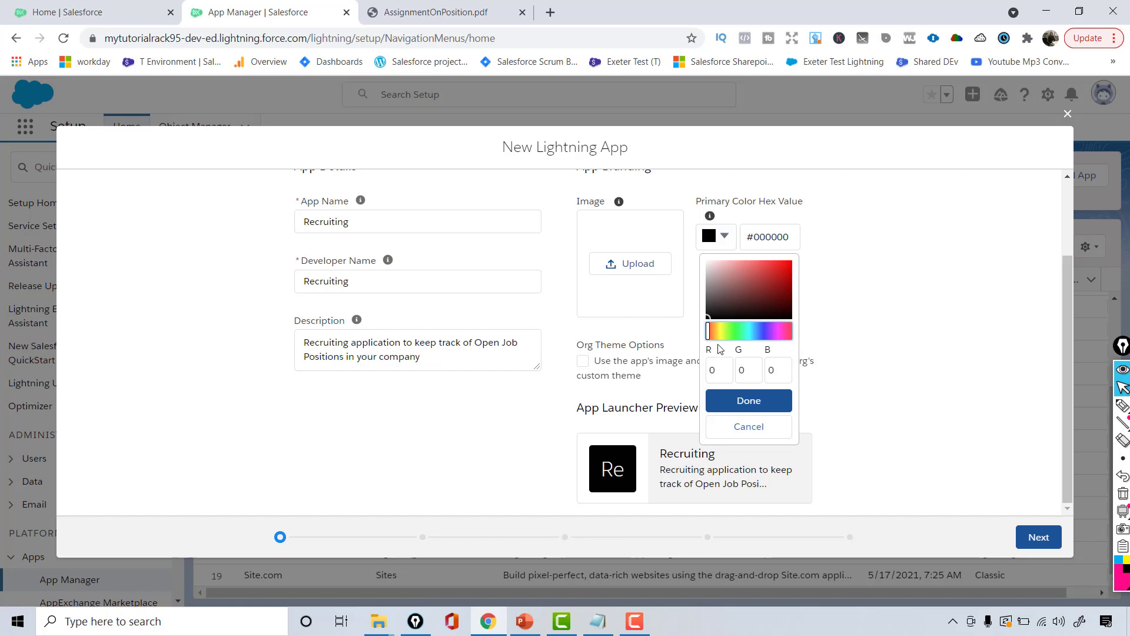
pyautogui.moveTo(709, 332); pyautogui.dragTo(730, 329)
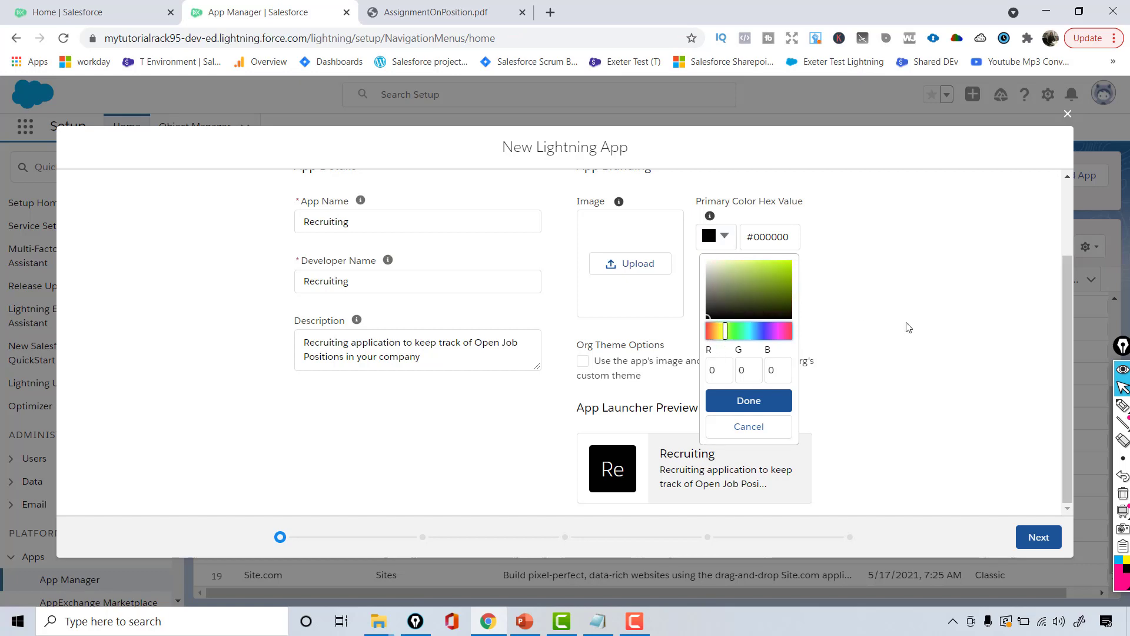
pyautogui.click(907, 325)
pyautogui.press('Return')
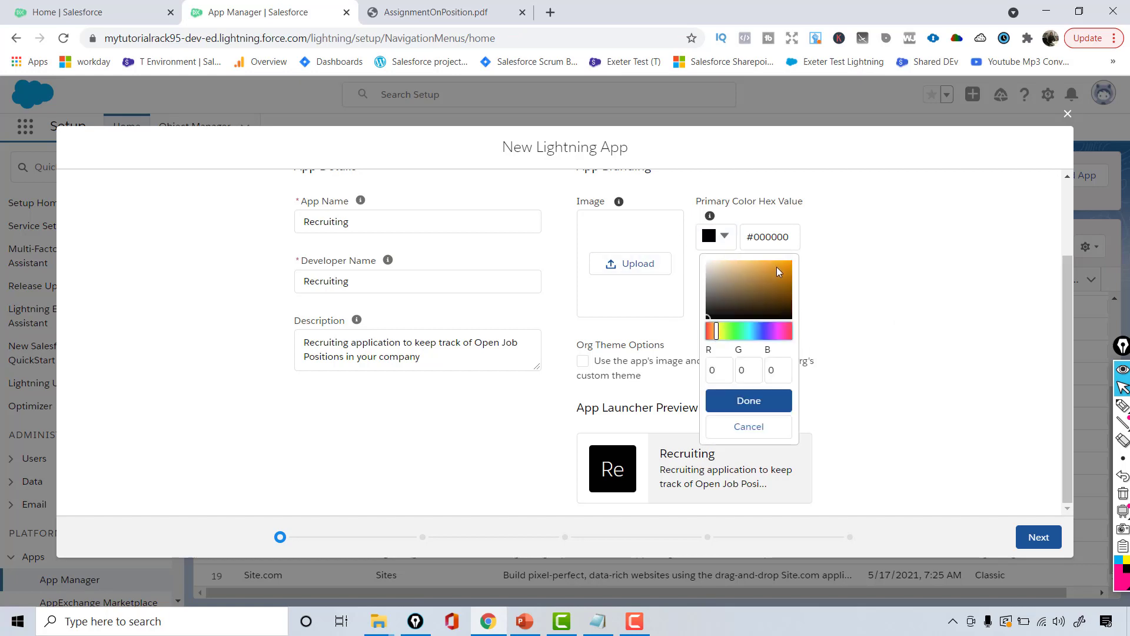
pyautogui.moveTo(782, 270); pyautogui.dragTo(779, 270)
pyautogui.click(751, 405)
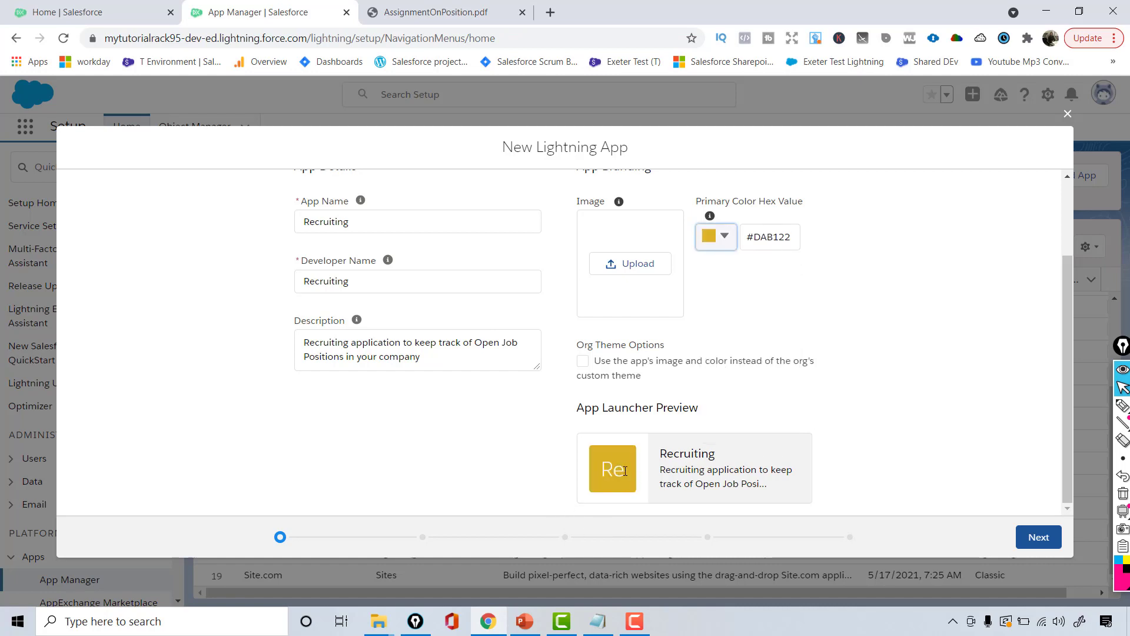
# Step: Go to App Options, keeping Standard navigation, Desktop and phone, and the full Setup experience
pyautogui.click(1039, 537)
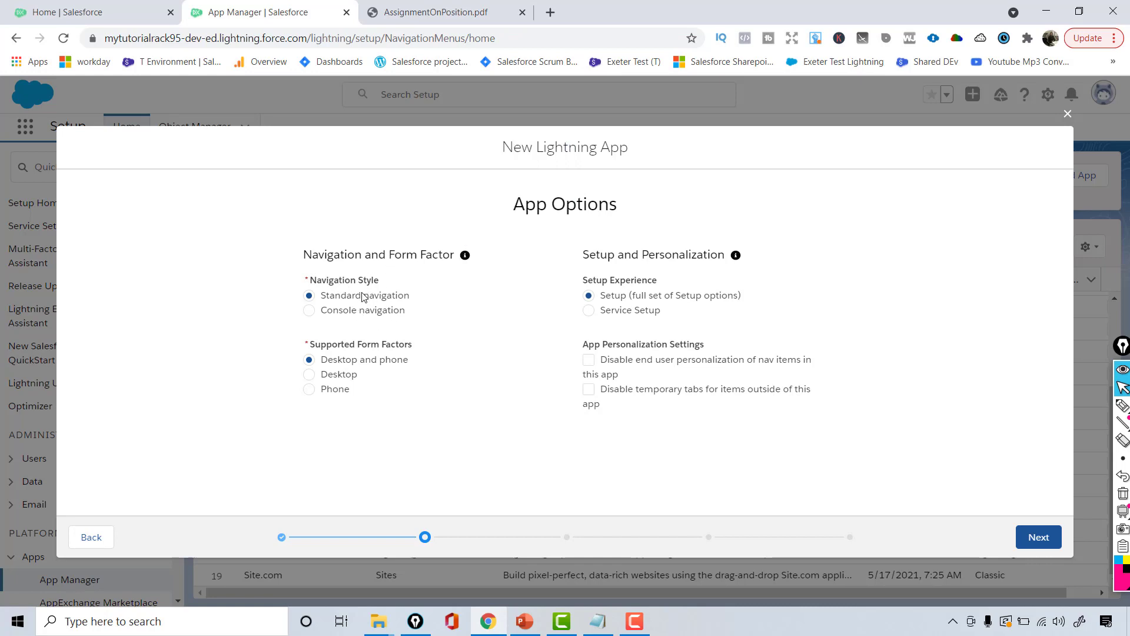
pyautogui.moveTo(329, 297); pyautogui.dragTo(417, 299)
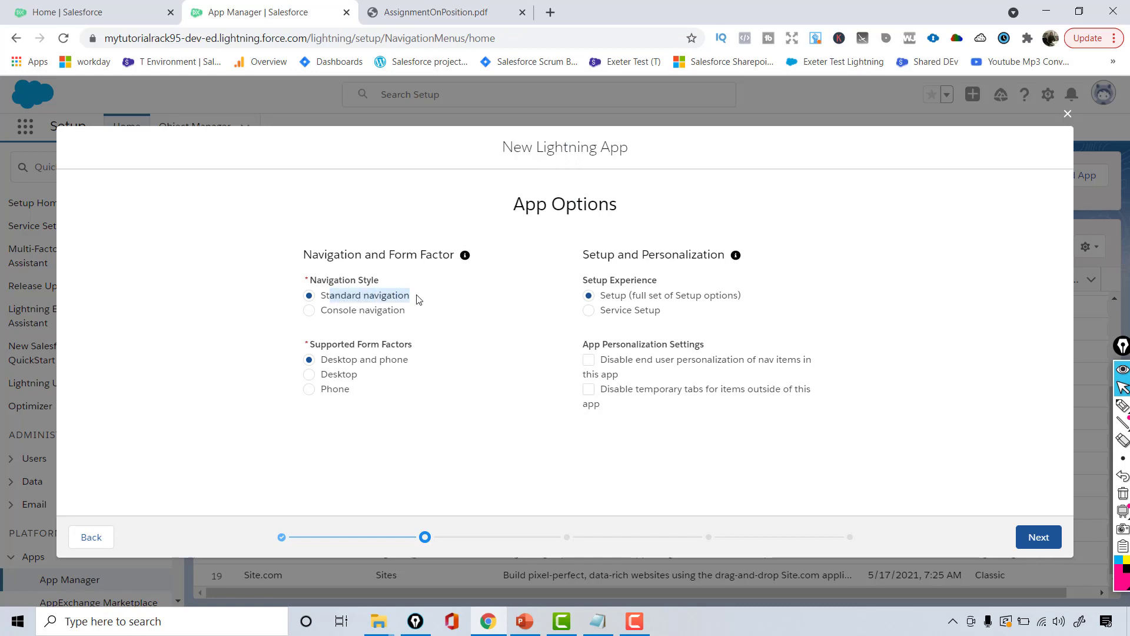
pyautogui.moveTo(333, 312); pyautogui.dragTo(415, 314)
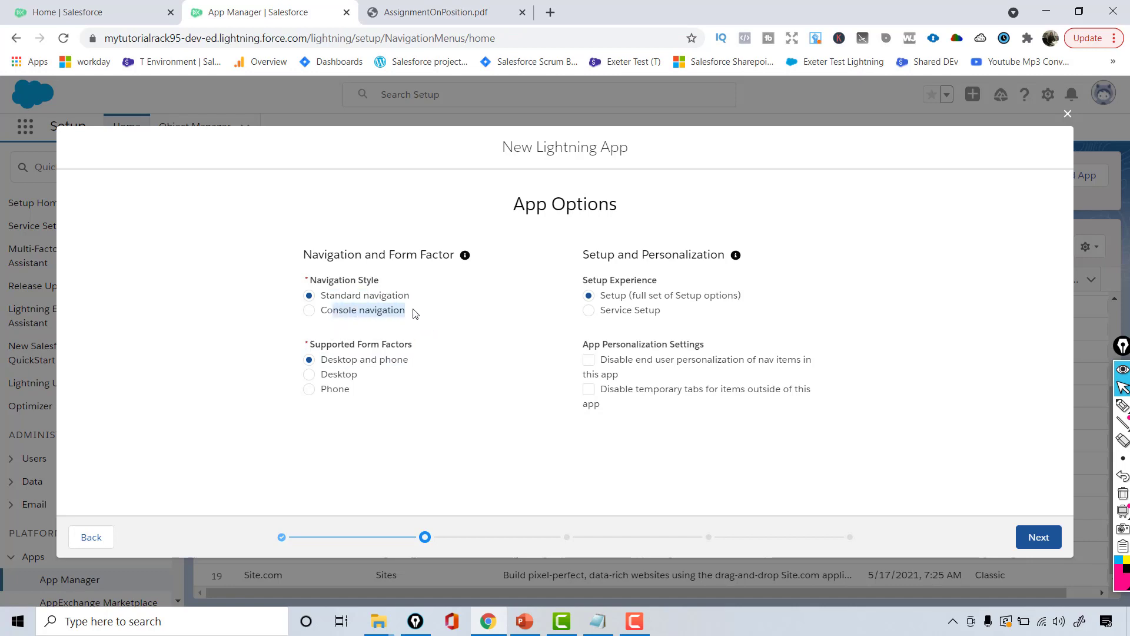
pyautogui.moveTo(328, 299); pyautogui.dragTo(406, 301)
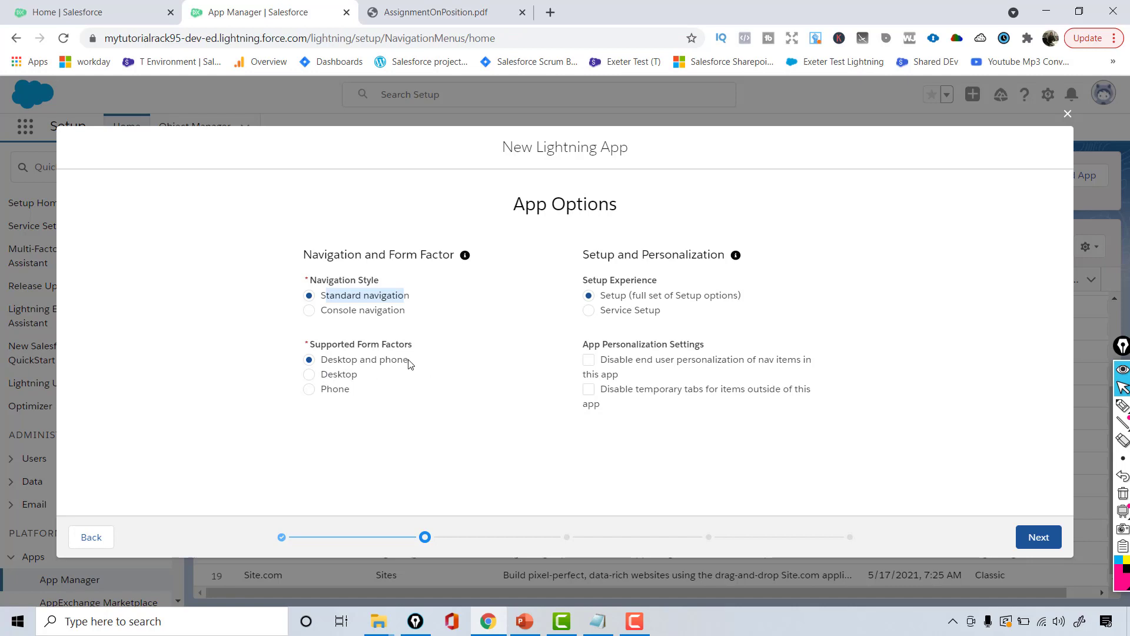
pyautogui.moveTo(411, 364); pyautogui.dragTo(327, 360)
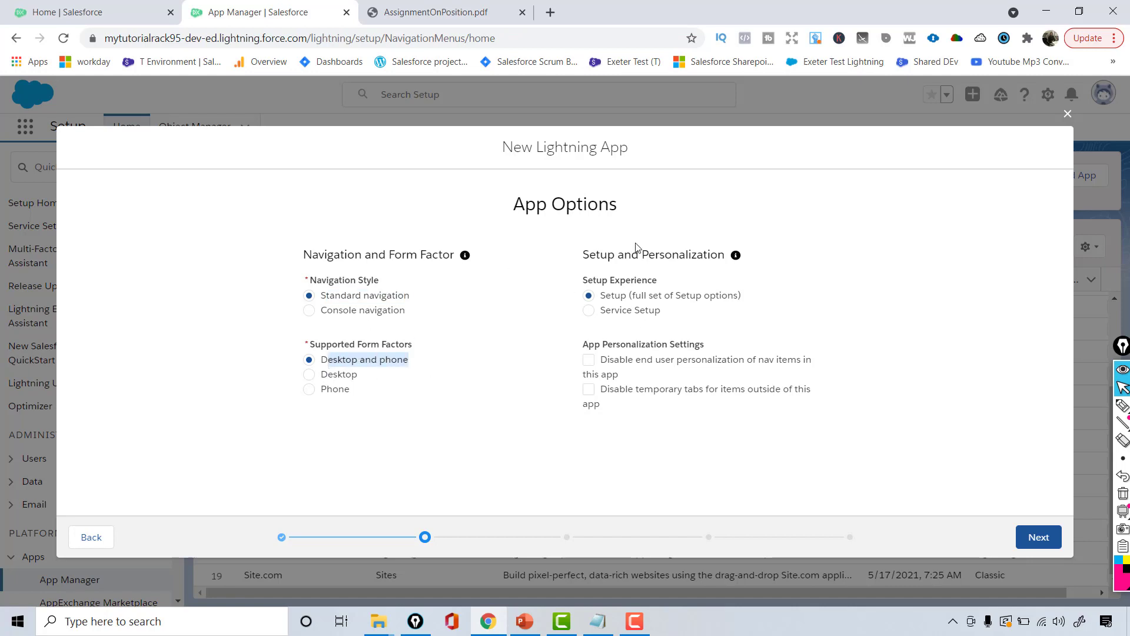
pyautogui.moveTo(638, 299); pyautogui.dragTo(739, 296)
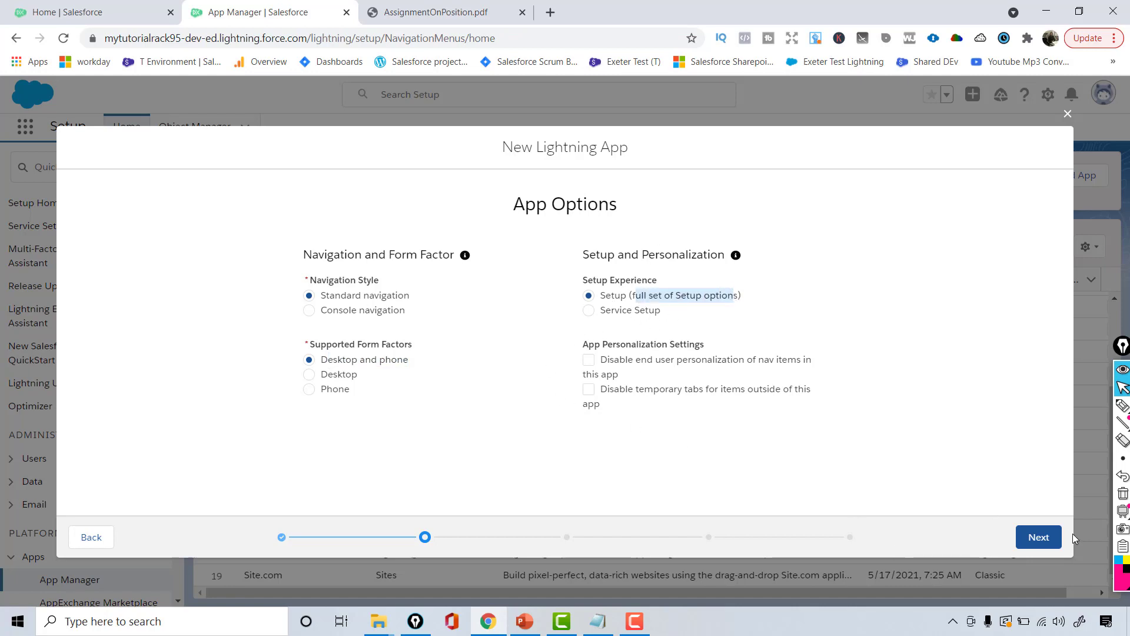
# Step: At Utility Items, add a List View utility item, then remove it so none remain
pyautogui.click(1039, 537)
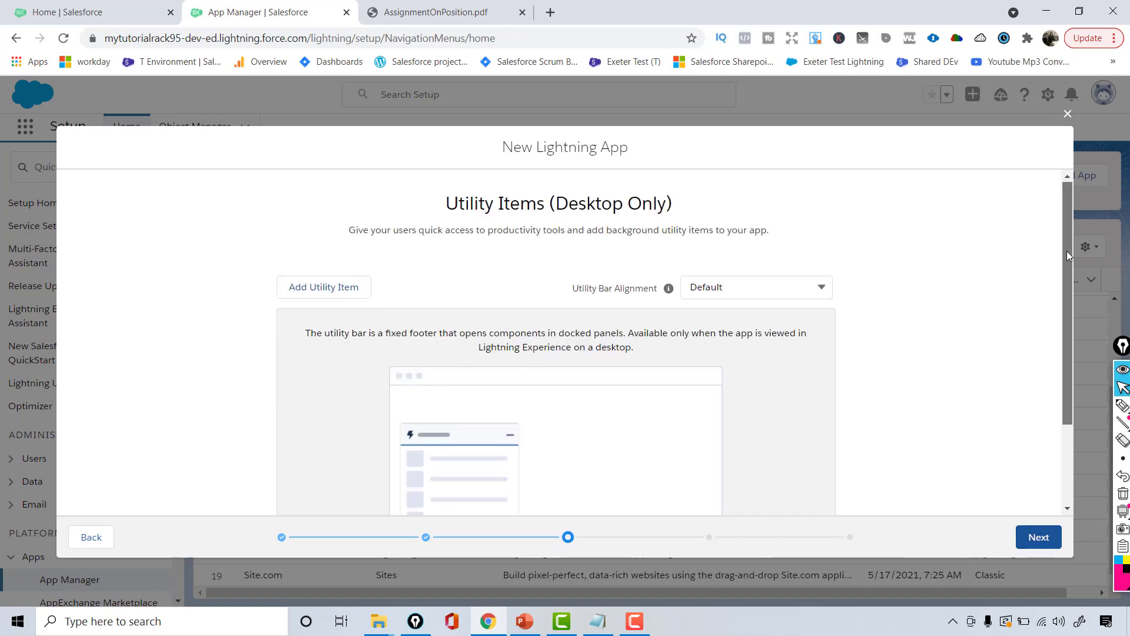
pyautogui.moveTo(1067, 251); pyautogui.dragTo(1072, 348)
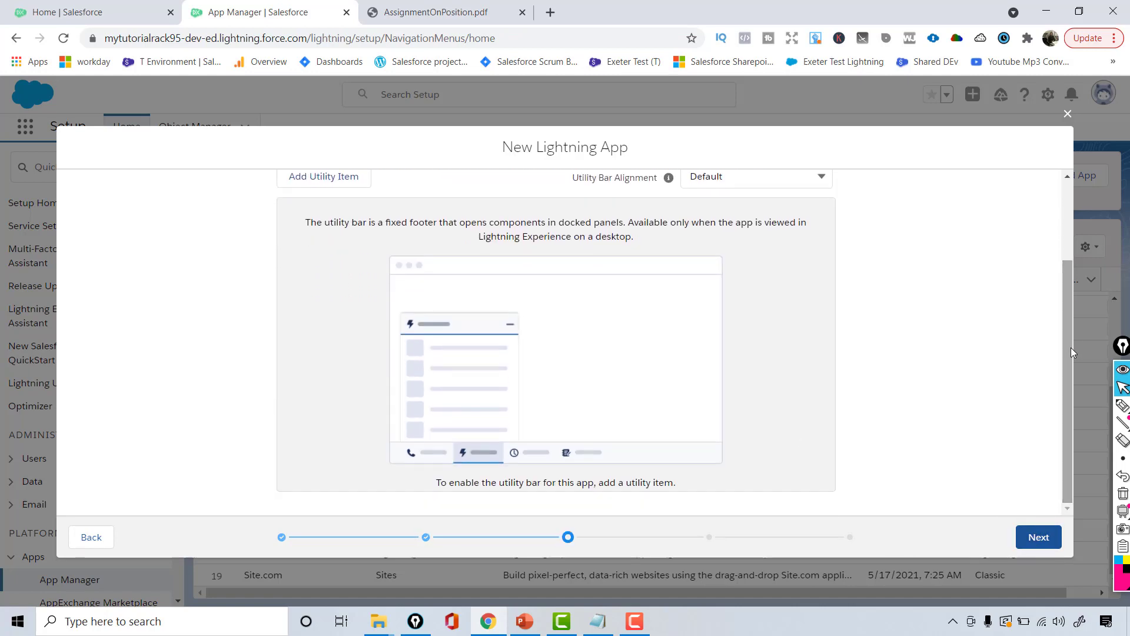
pyautogui.click(323, 185)
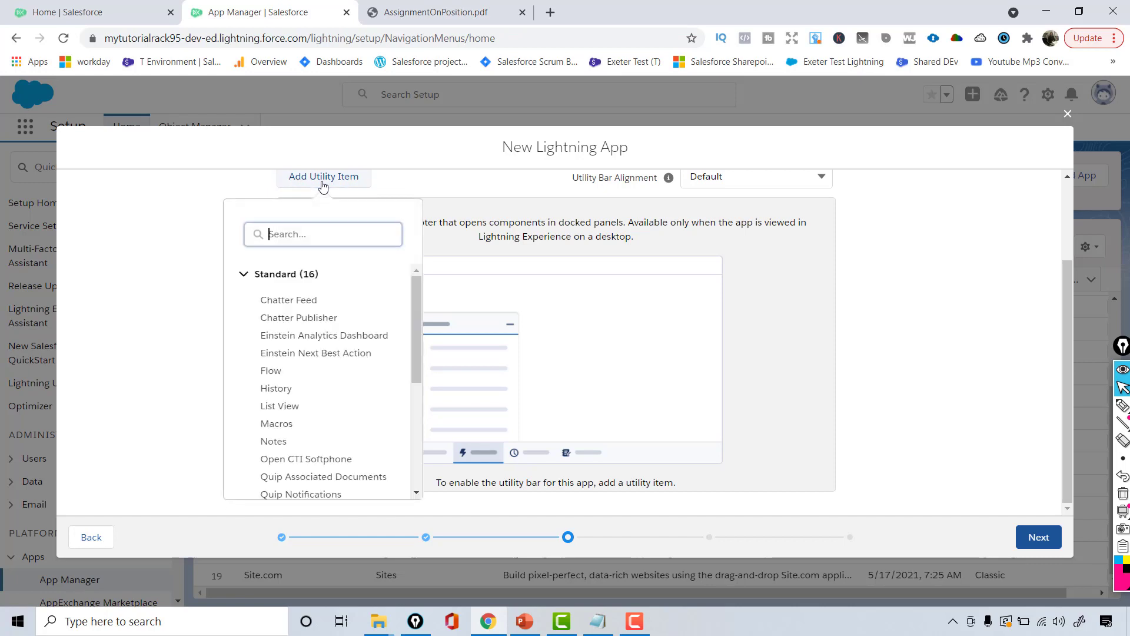
pyautogui.moveTo(419, 330); pyautogui.dragTo(410, 299)
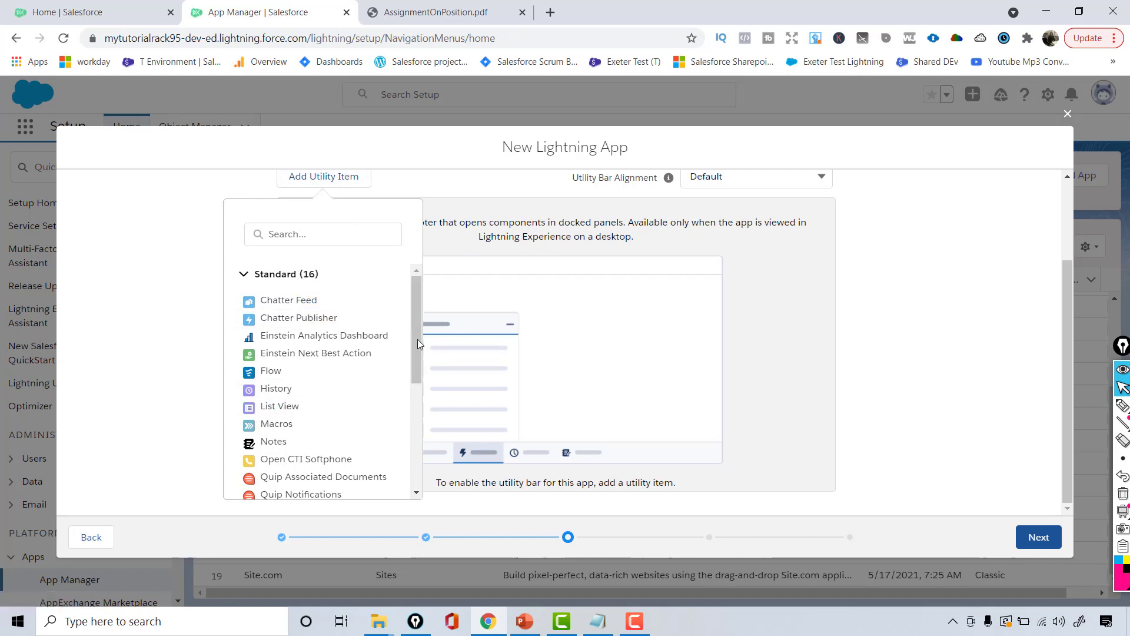
pyautogui.moveTo(418, 352); pyautogui.dragTo(443, 426)
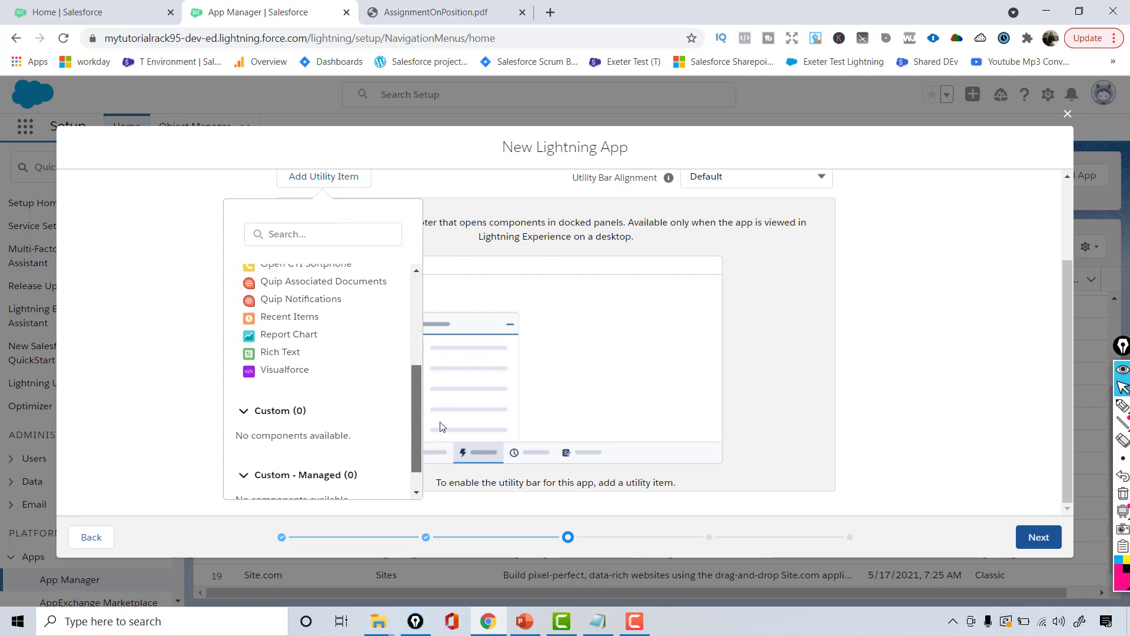
pyautogui.scroll(3, 400, 417)
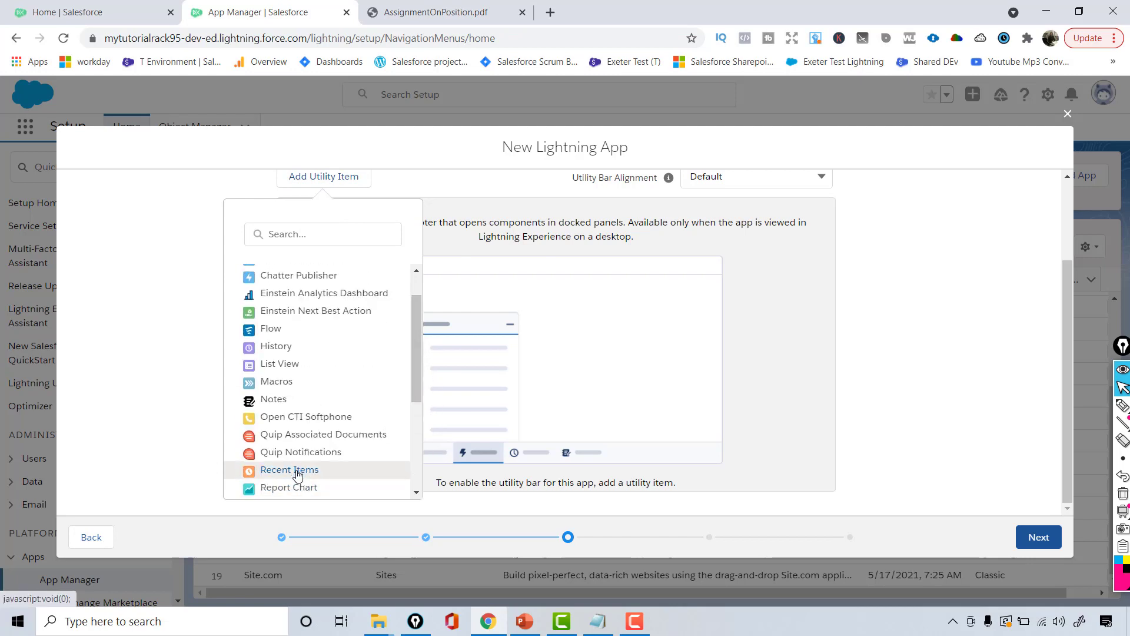
pyautogui.scroll(-1, 419, 362)
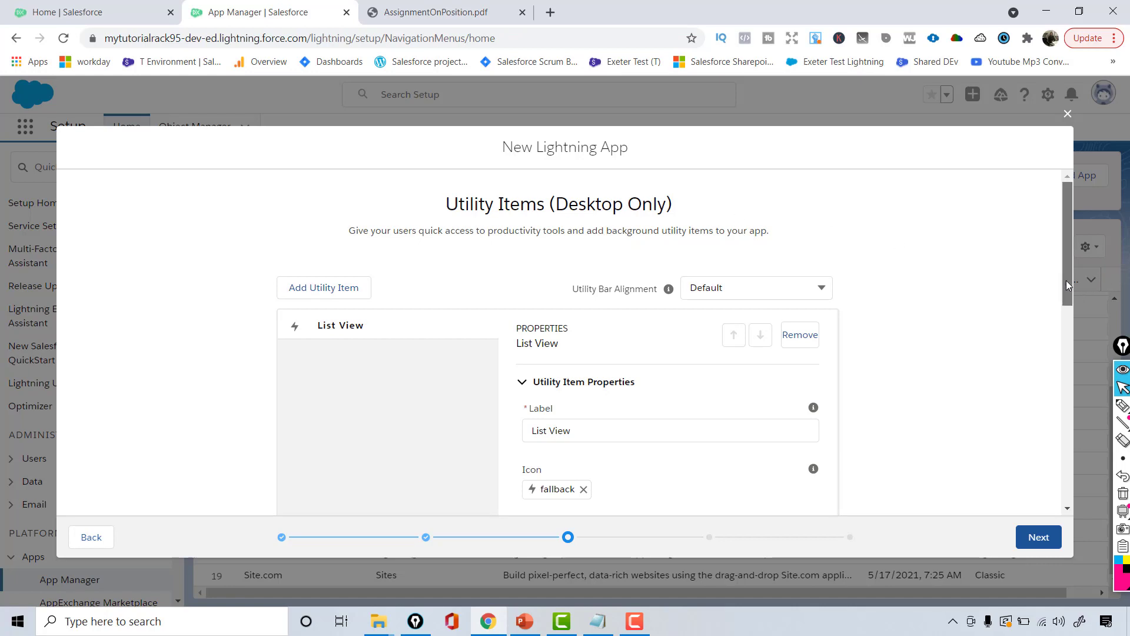
pyautogui.moveTo(1065, 281); pyautogui.dragTo(1065, 304)
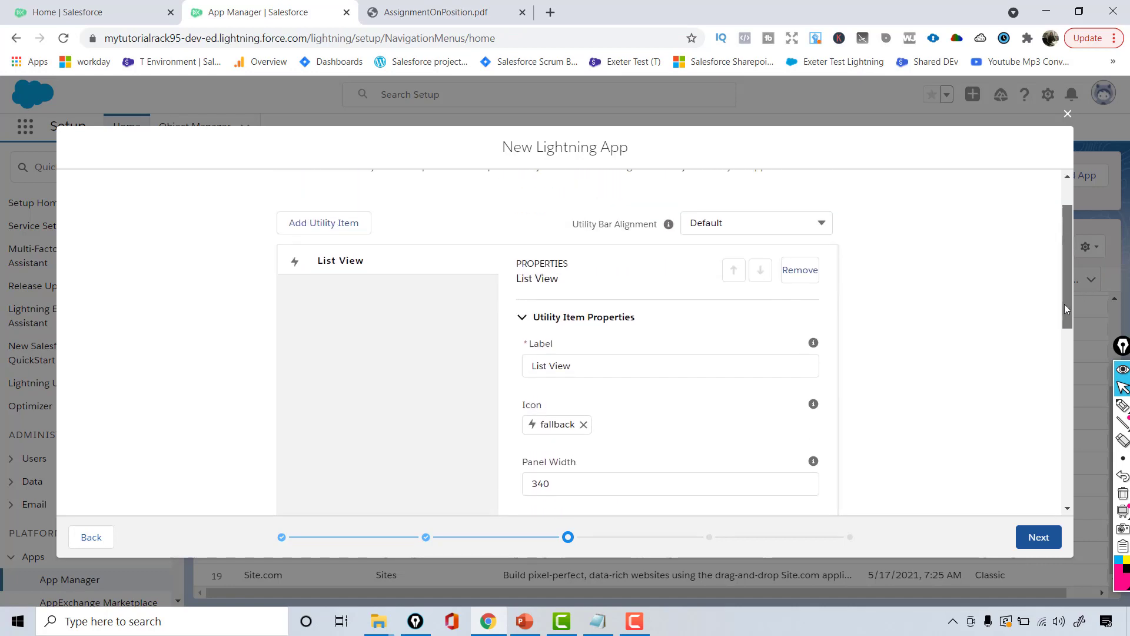
pyautogui.click(801, 273)
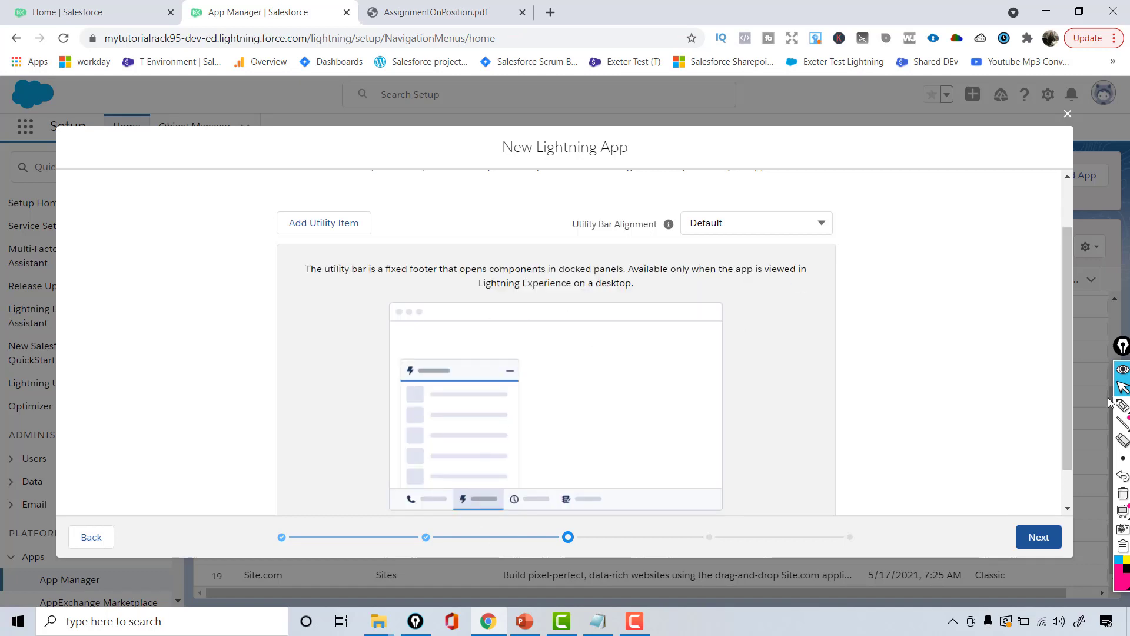
# Step: Go to Navigation Items, filter for Reports and move it to Selected Items
pyautogui.click(1039, 537)
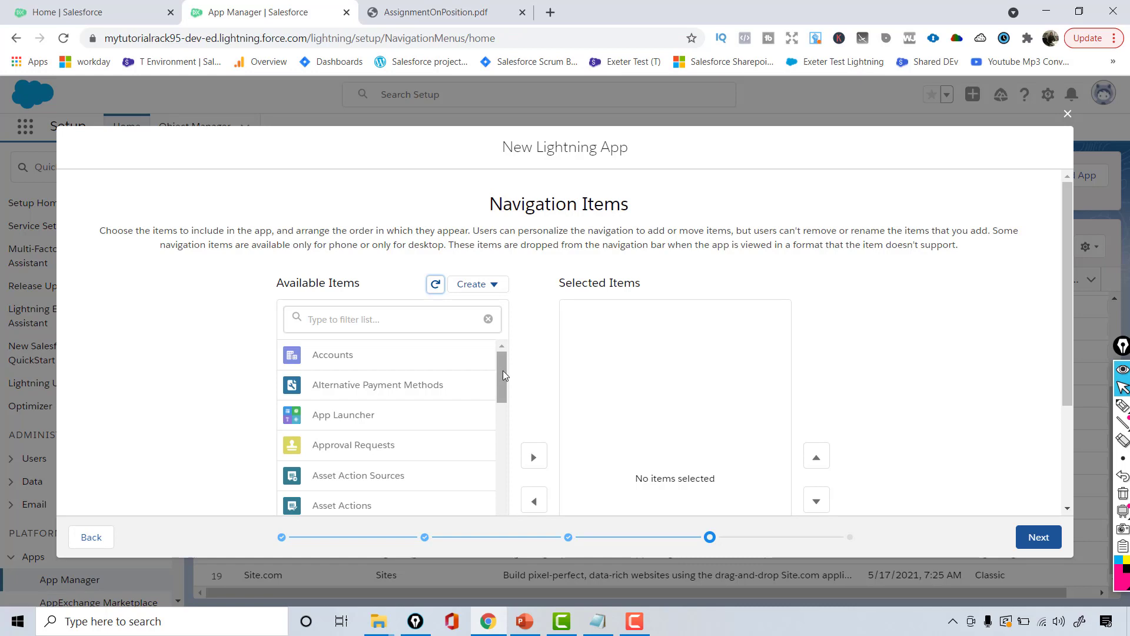
pyautogui.moveTo(503, 369); pyautogui.dragTo(514, 512)
pyautogui.click(389, 326)
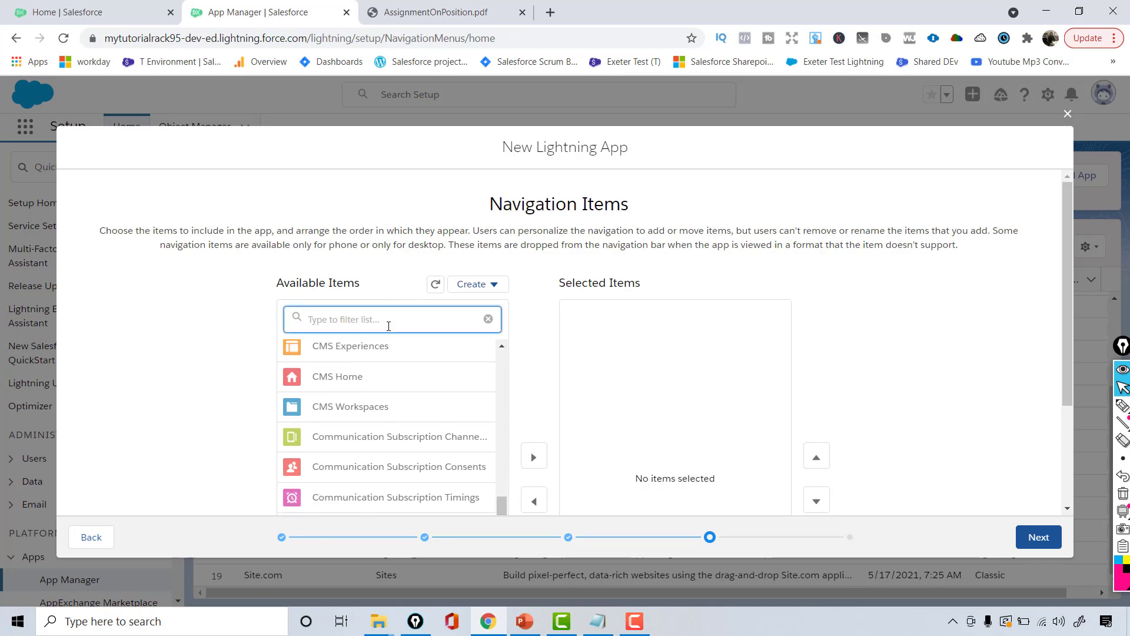
pyautogui.write('Repo')
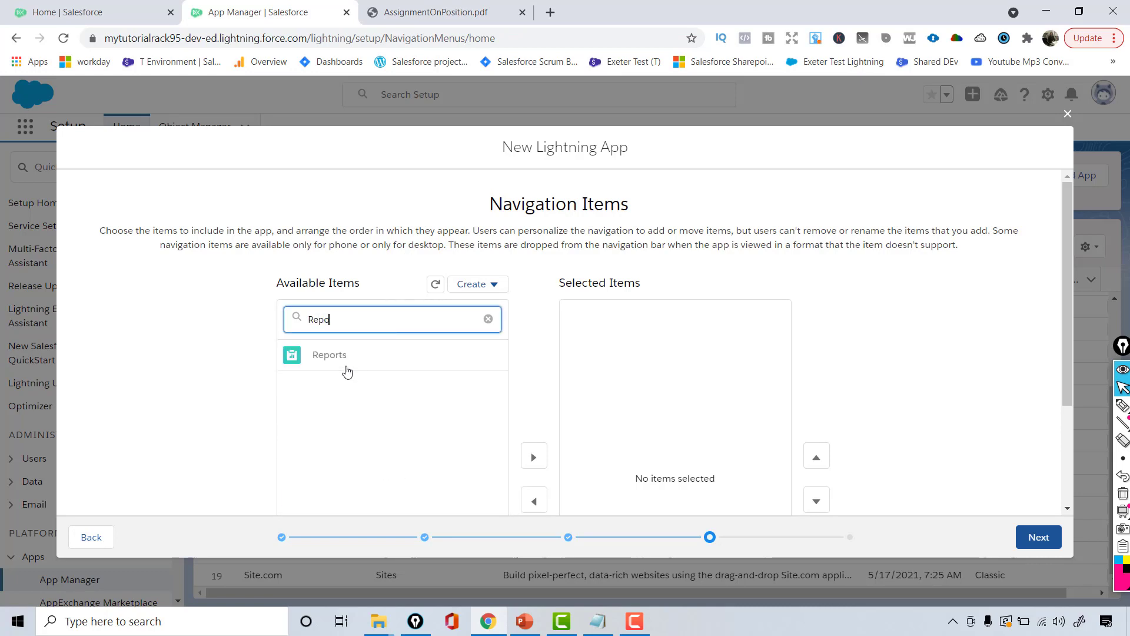
pyautogui.click(347, 370)
pyautogui.scroll(-2, 388, 372)
pyautogui.click(533, 342)
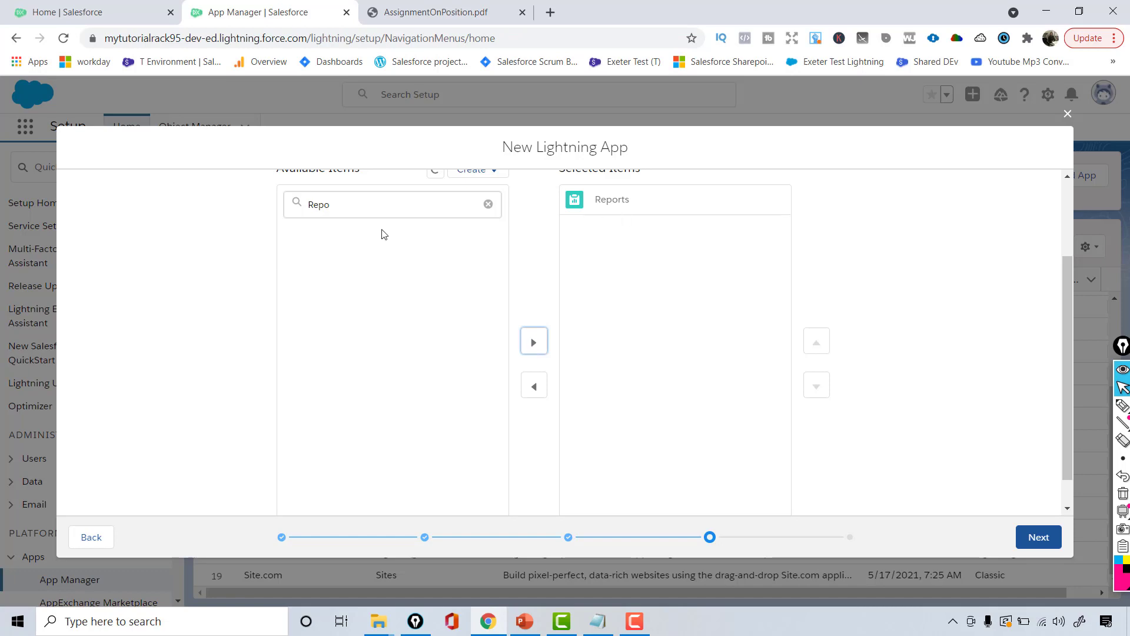
# Step: Filter the available items for Dashboards and move it to Selected Items
pyautogui.doubleClick(381, 209)
pyautogui.write('Das')
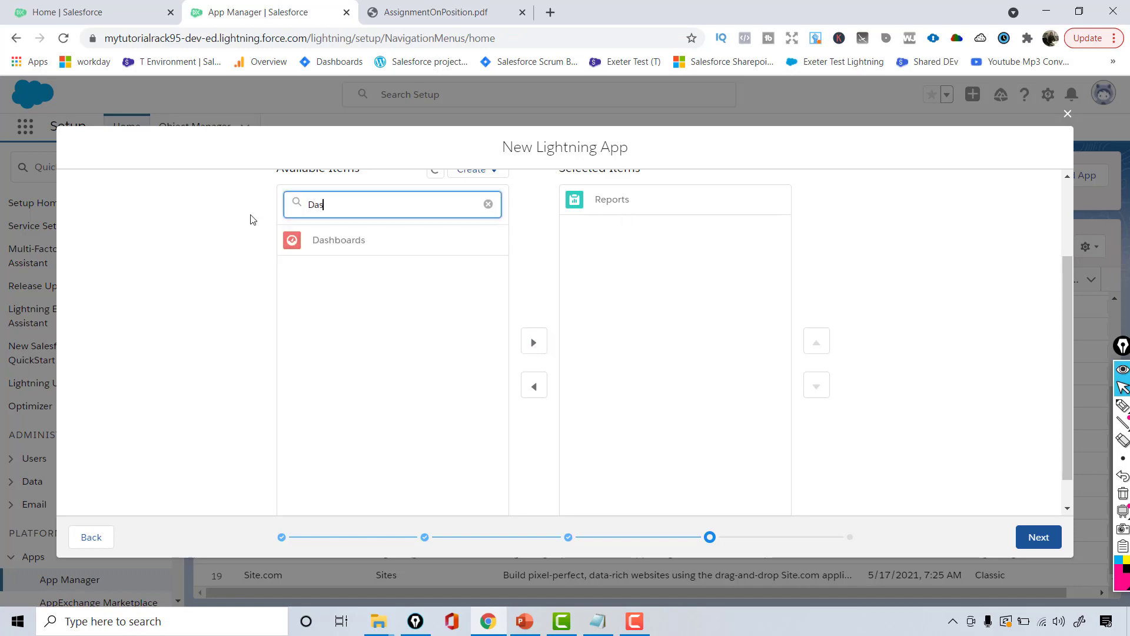
pyautogui.write('hbao')
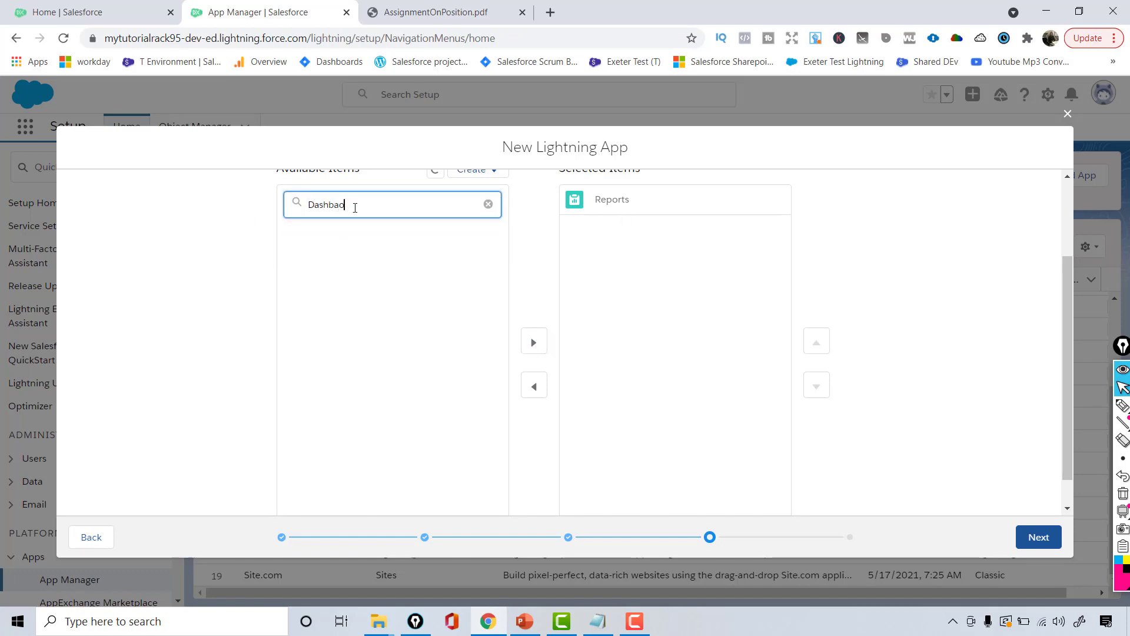
pyautogui.press('BackSpace')
pyautogui.press('BackSpace')
pyautogui.write('o')
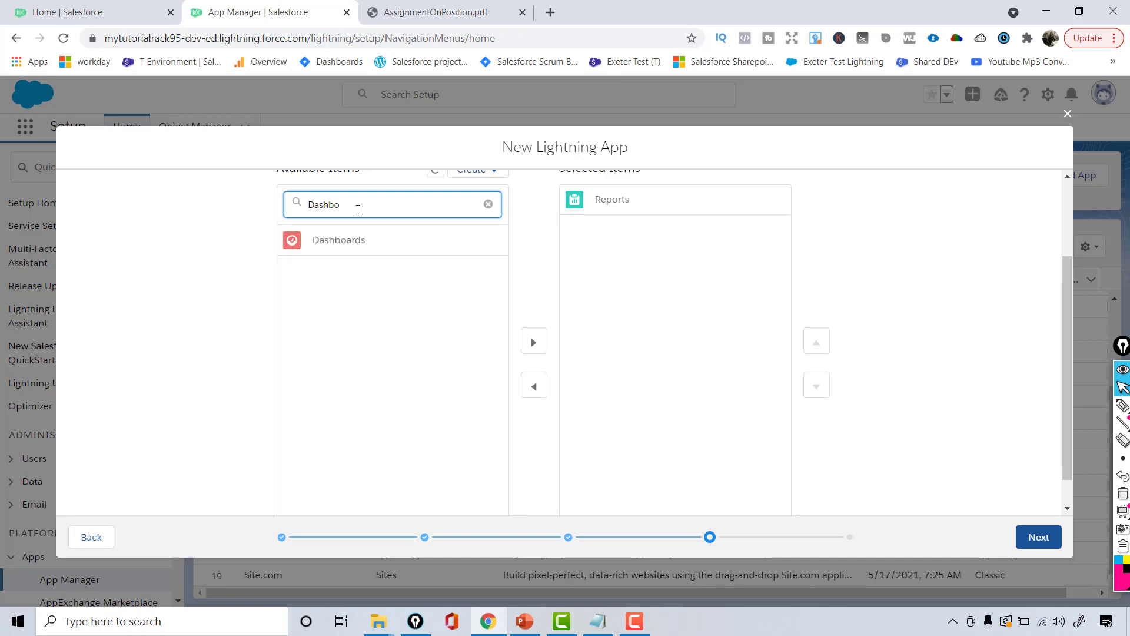
pyautogui.click(352, 241)
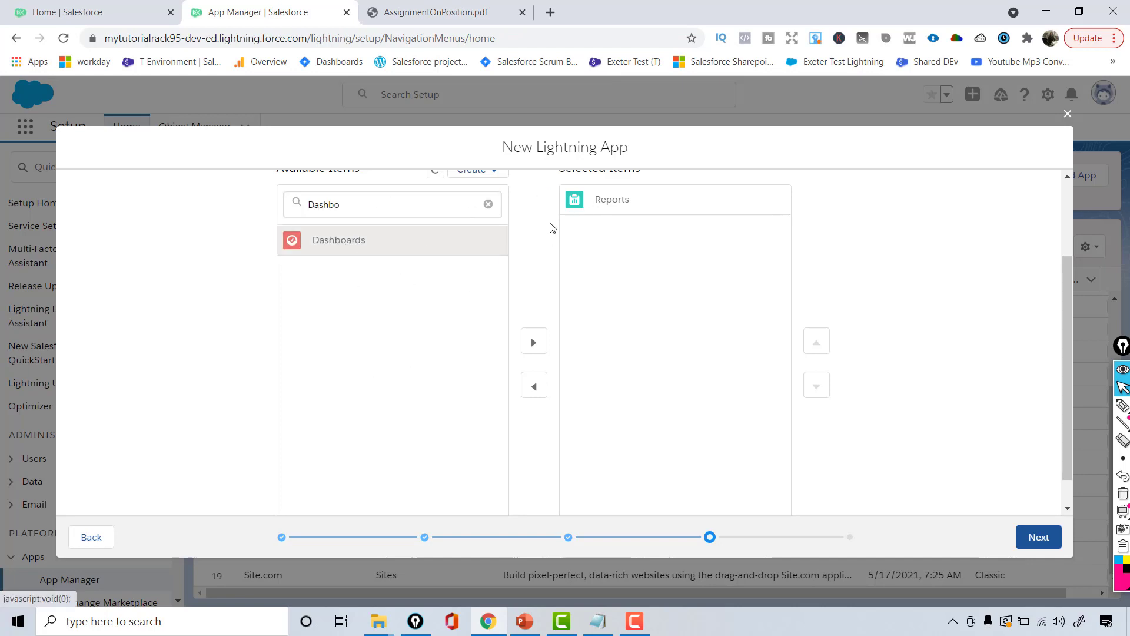
pyautogui.click(534, 342)
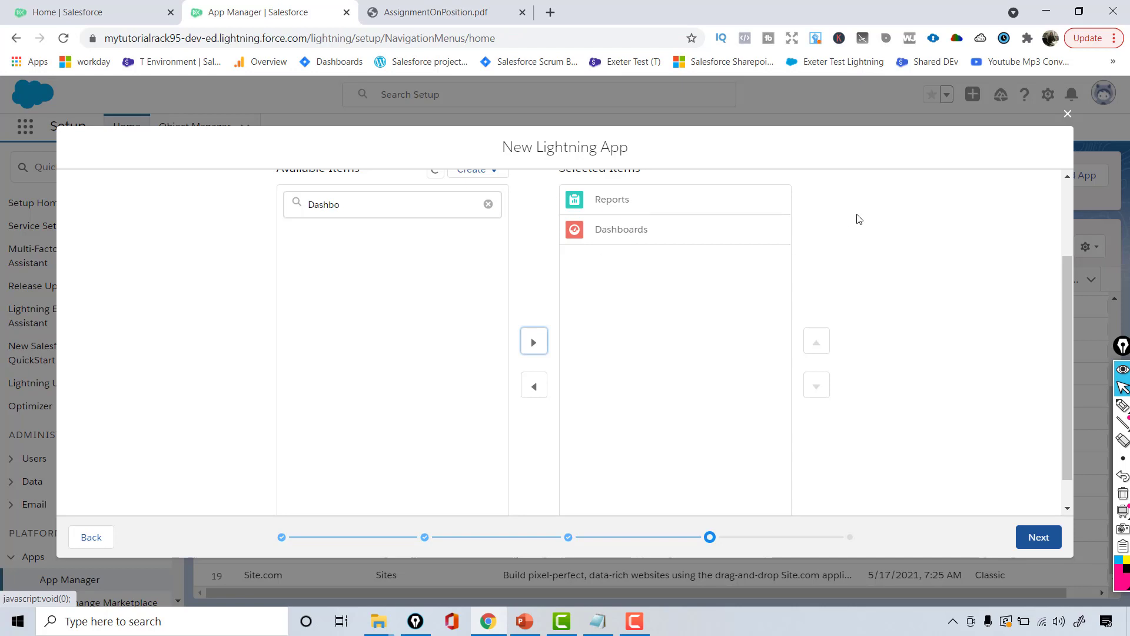
pyautogui.moveTo(641, 144); pyautogui.dragTo(514, 147)
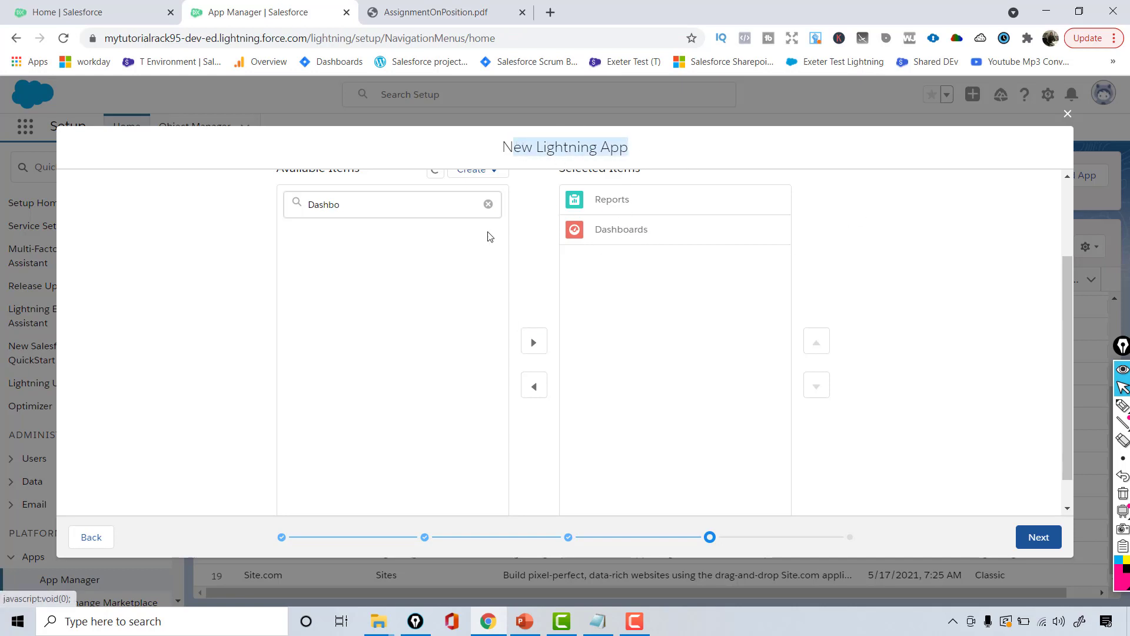
# Step: Filter the available items for Home and move it to Selected Items
pyautogui.click(488, 204)
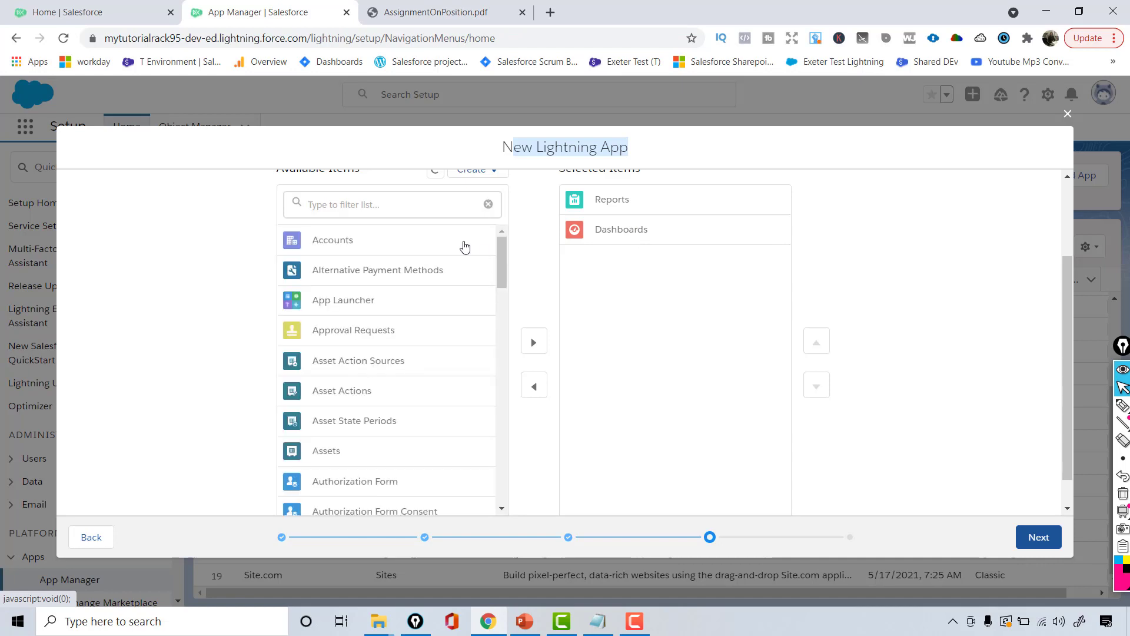
pyautogui.write('Home')
pyautogui.click(308, 269)
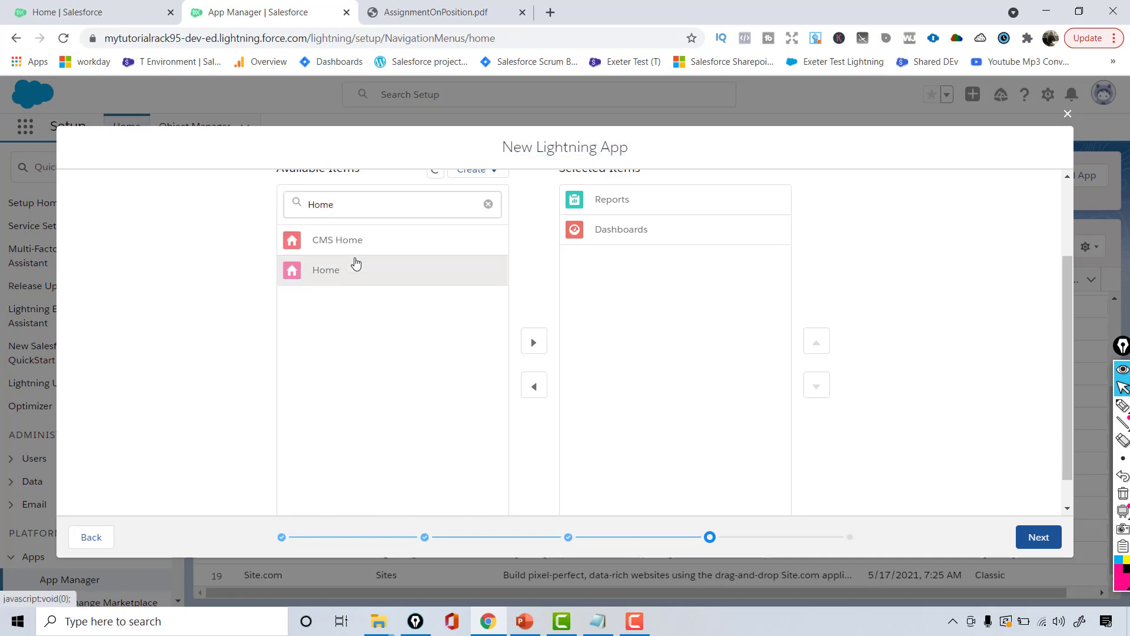
pyautogui.click(534, 342)
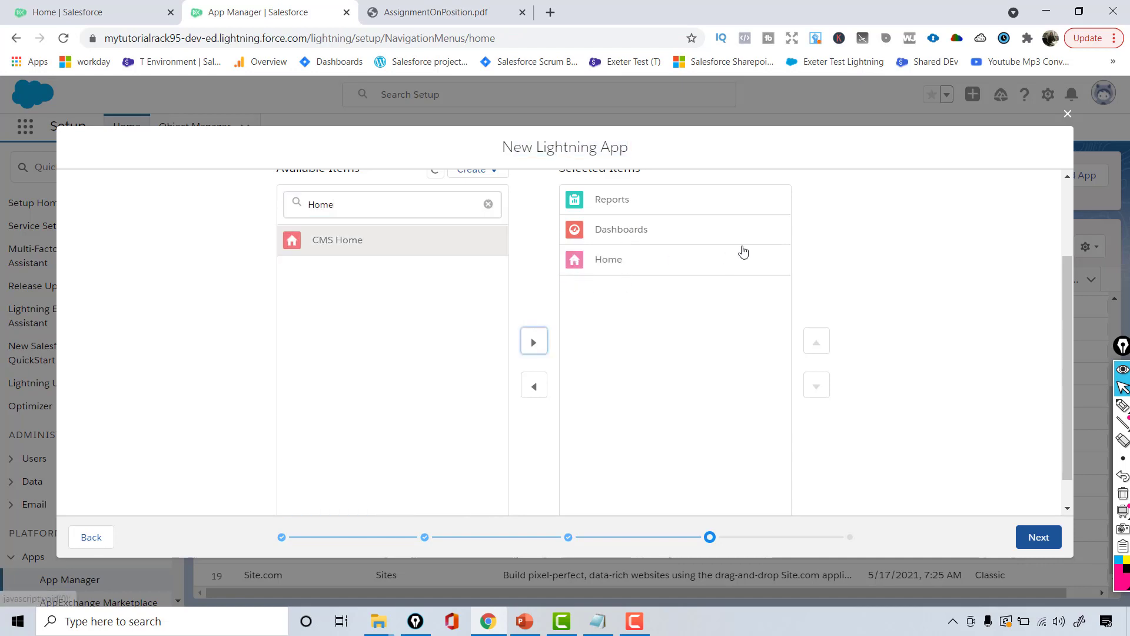
# Step: Move Home to the top of the selected items, above Reports and Dashboards
pyautogui.click(679, 262)
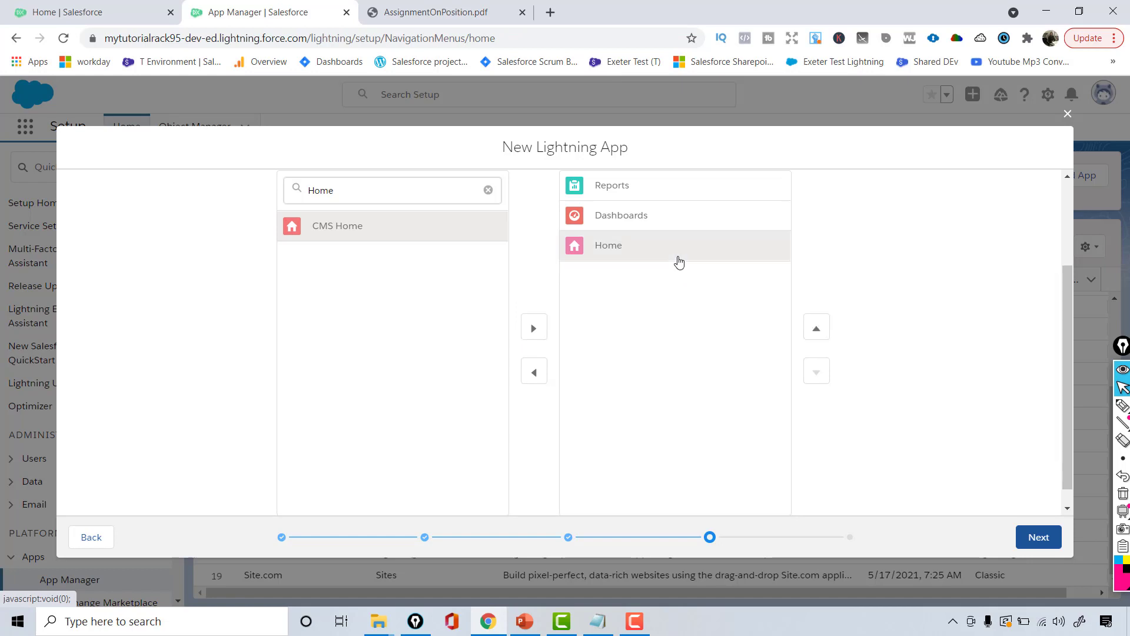
pyautogui.click(815, 334)
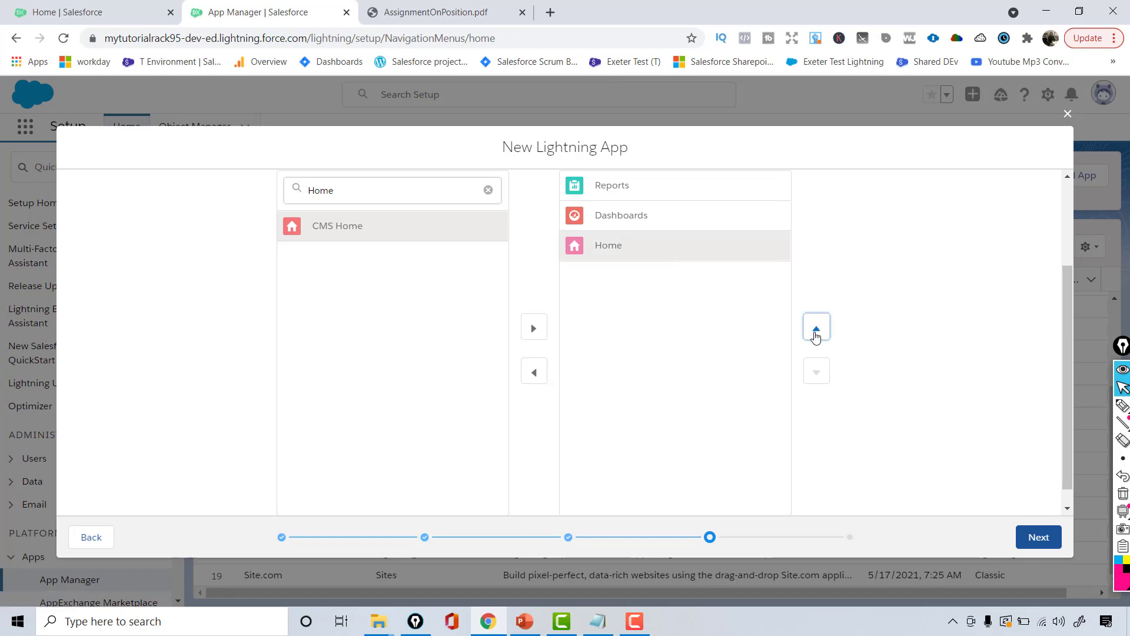
pyautogui.click(816, 333)
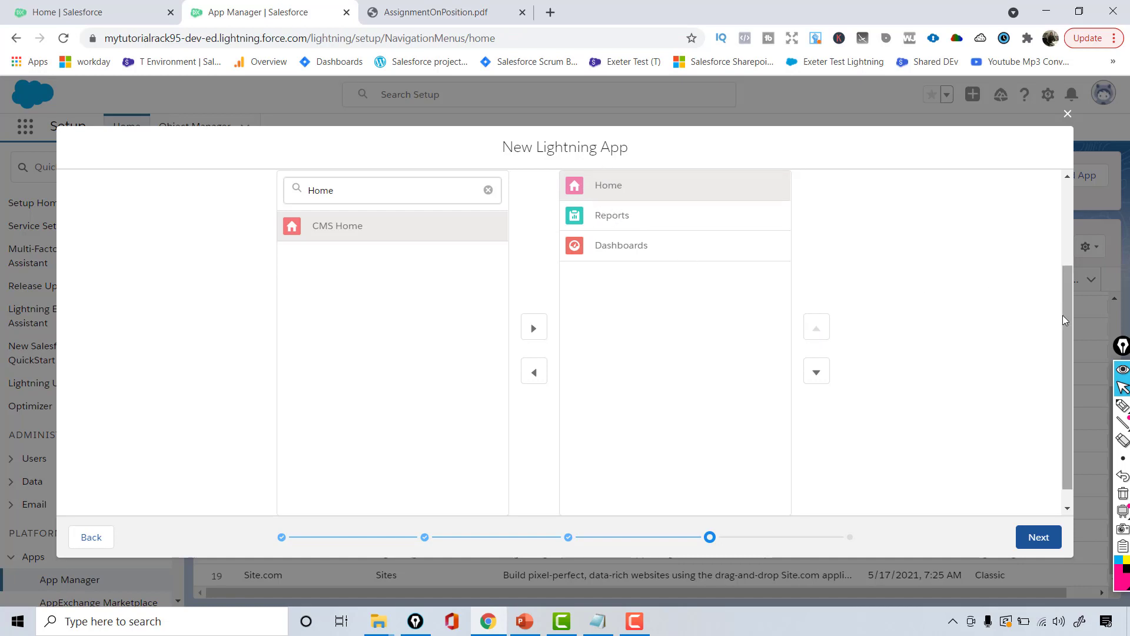
pyautogui.moveTo(1062, 315); pyautogui.dragTo(1061, 233)
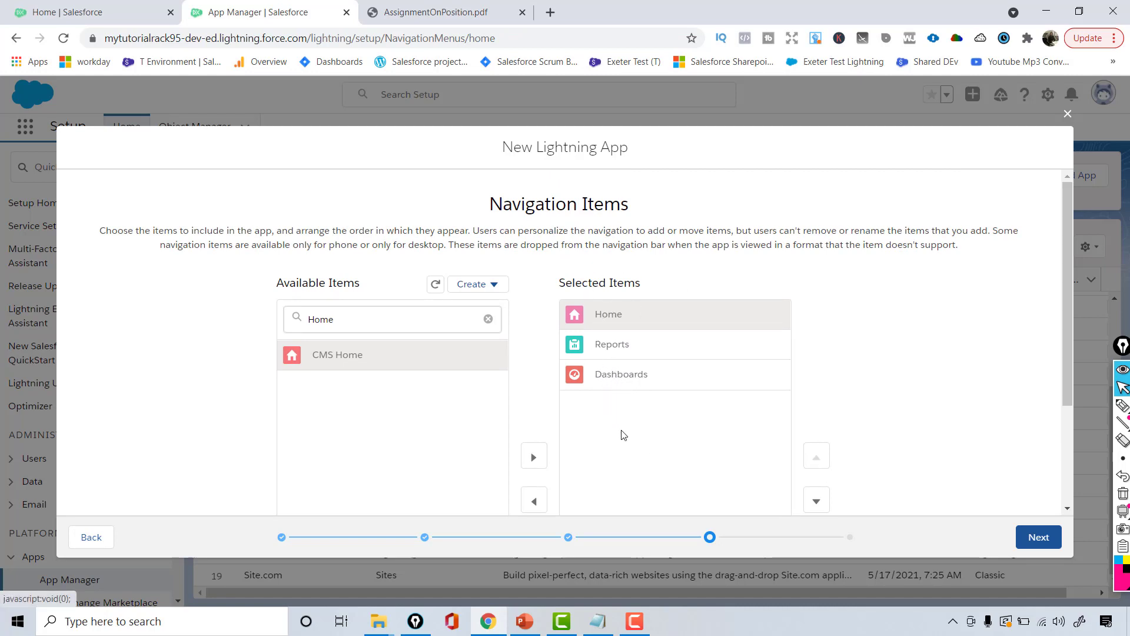
pyautogui.moveTo(522, 144); pyautogui.dragTo(631, 160)
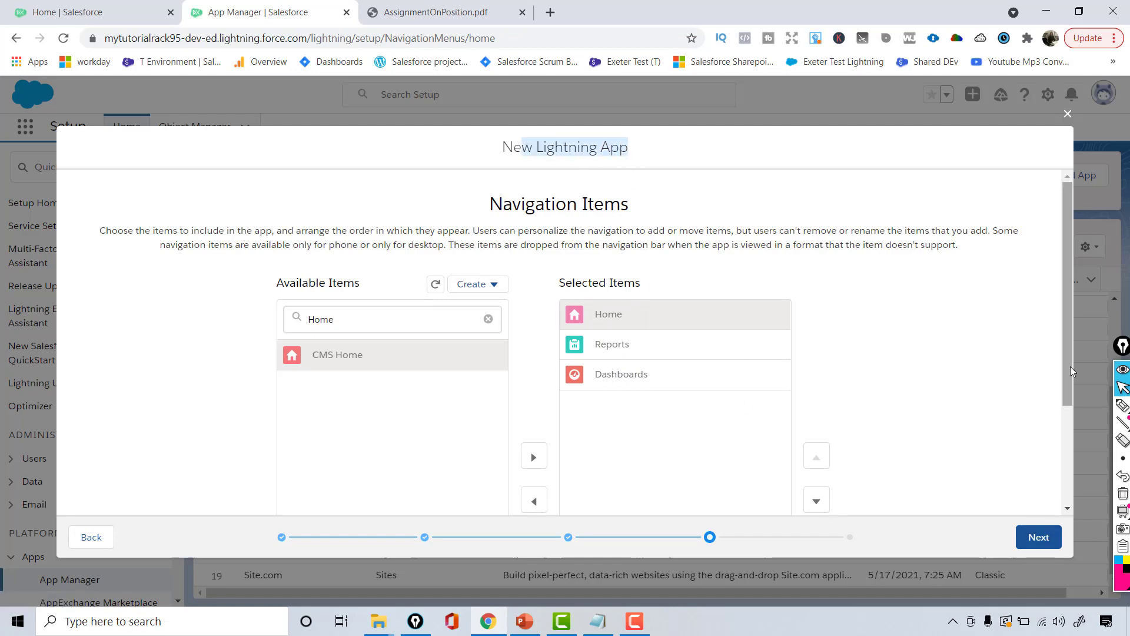
pyautogui.scroll(-1, 1072, 388)
pyautogui.scroll(-1, 1075, 415)
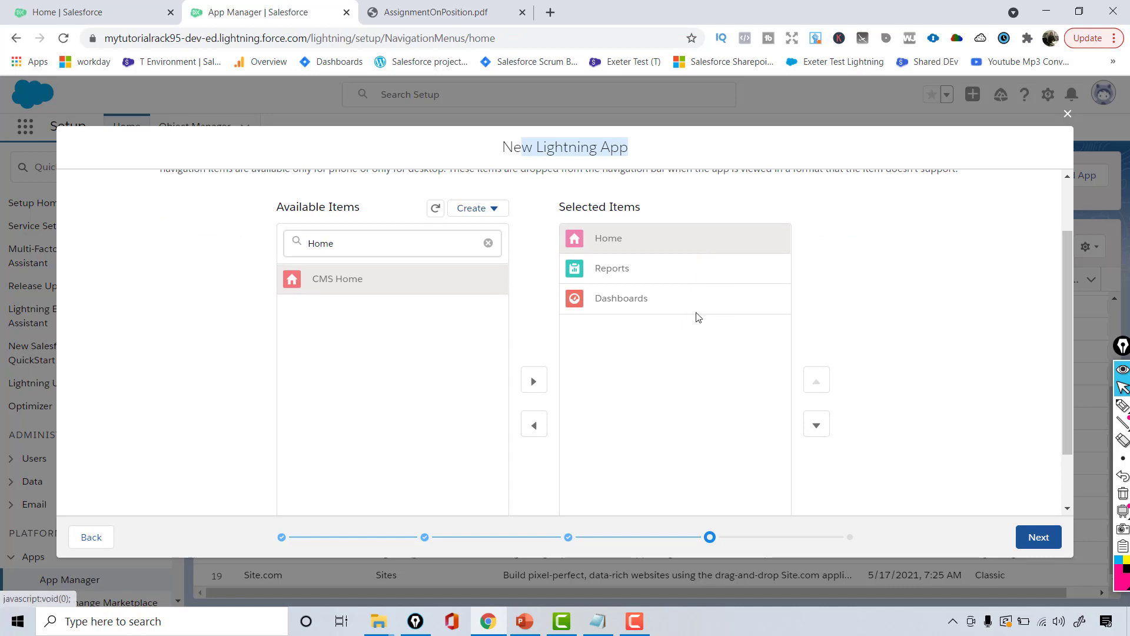
pyautogui.click(686, 265)
pyautogui.scroll(-1, 686, 263)
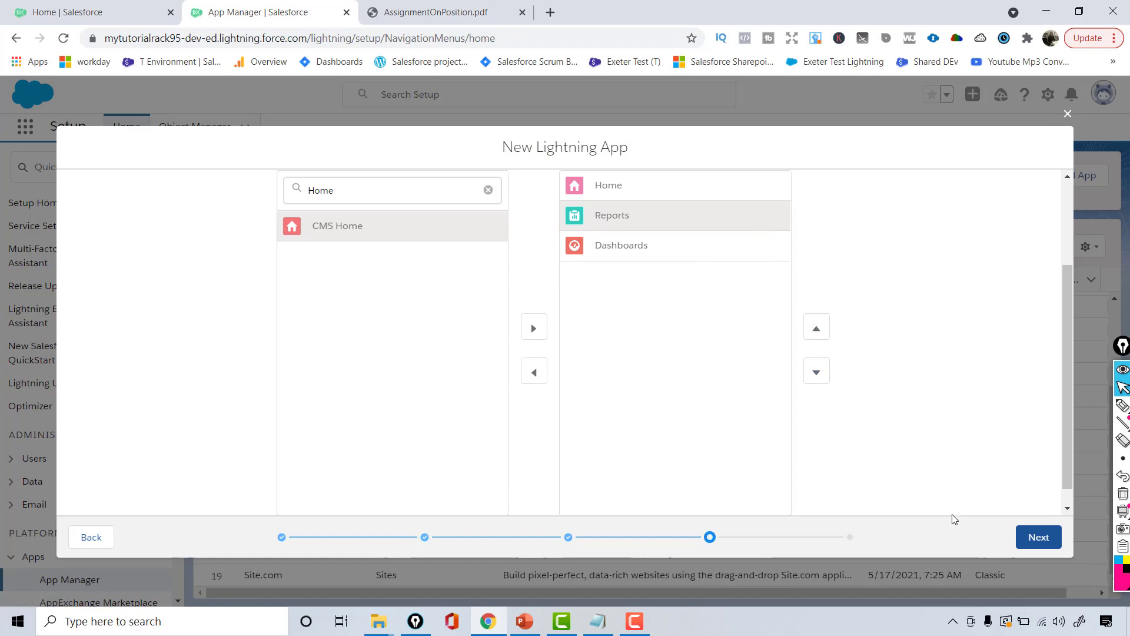
# Step: Move to the User Profiles step and add System Administrator and other top profiles to Selected Profiles
pyautogui.click(1035, 538)
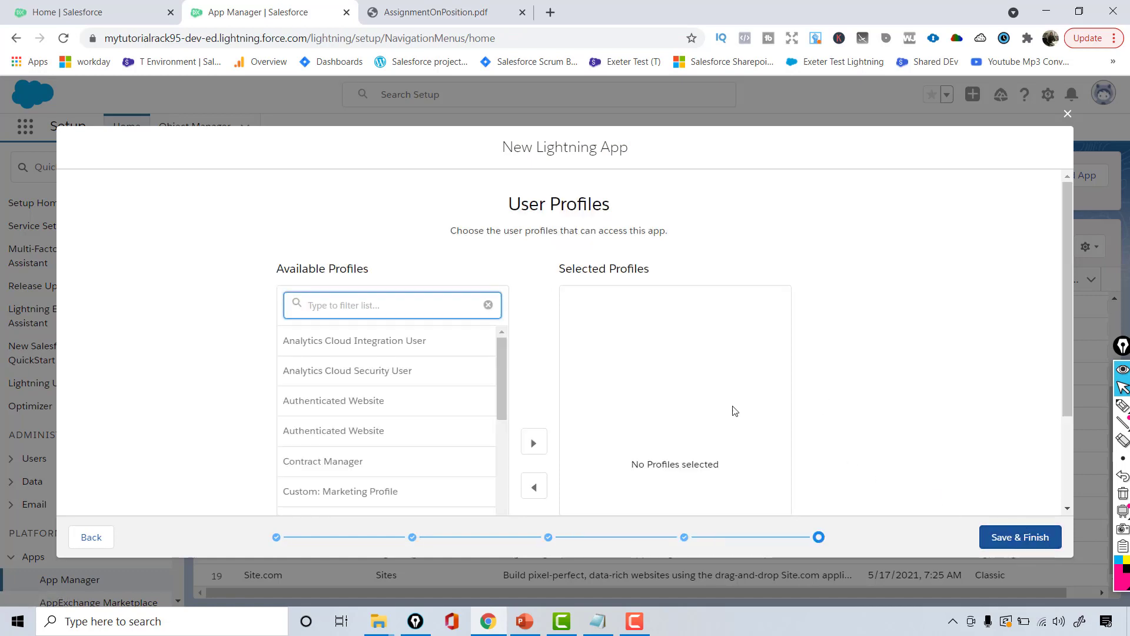
pyautogui.moveTo(500, 366); pyautogui.dragTo(497, 332)
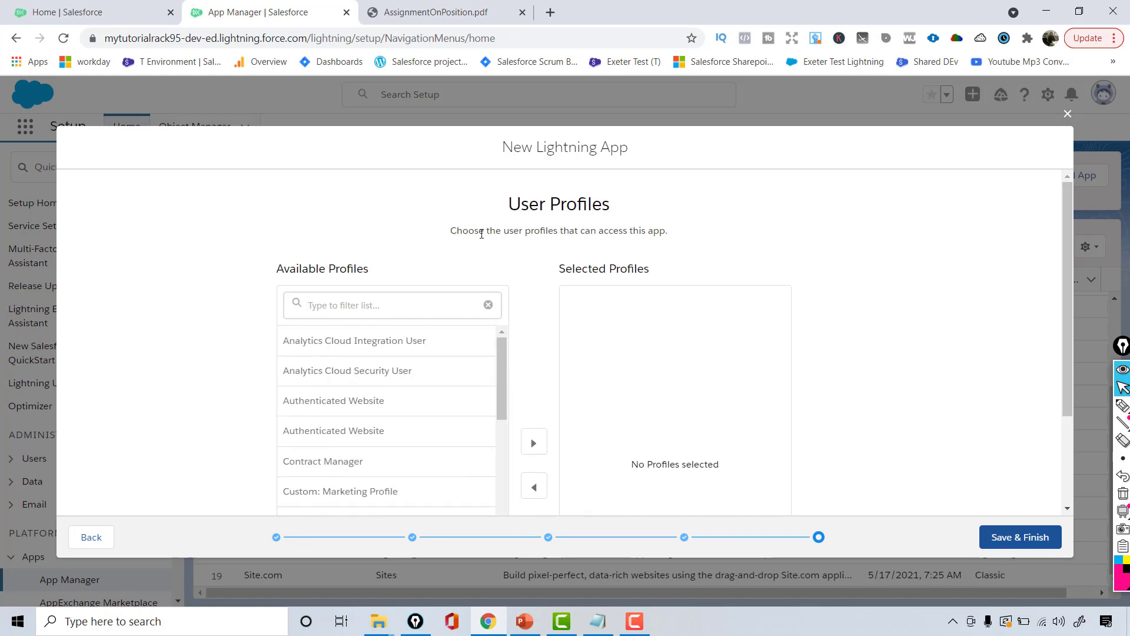
pyautogui.moveTo(481, 234); pyautogui.dragTo(652, 229)
pyautogui.click(412, 370)
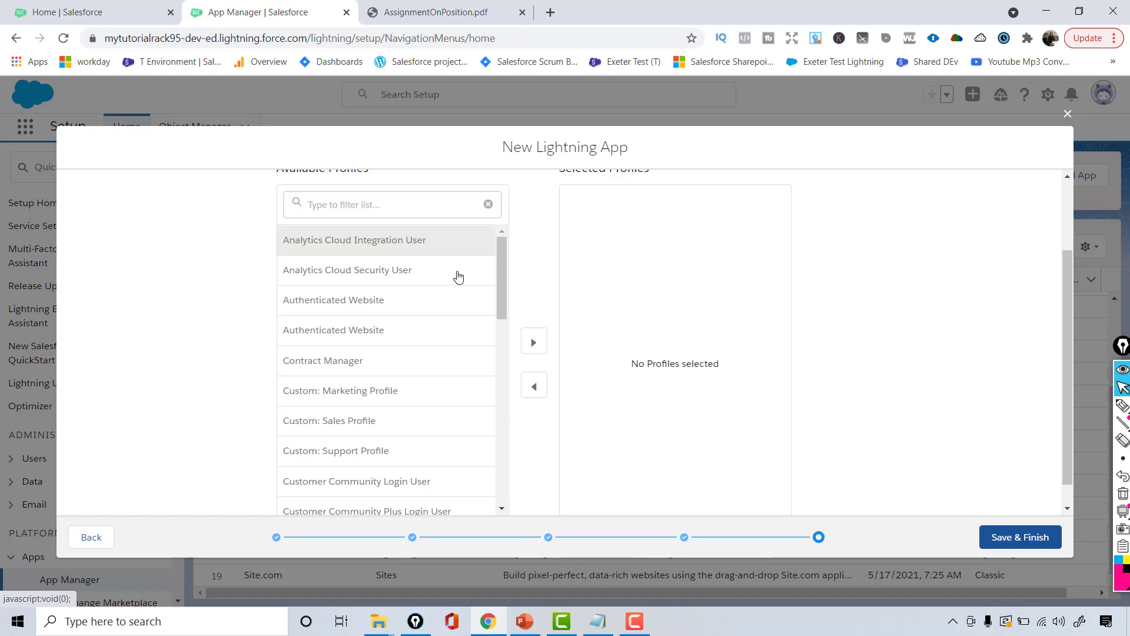
pyautogui.hotkey('shift', 'Down')
pyautogui.hotkey('shift', 'Down')
pyautogui.hotkey('shift', 'Down')
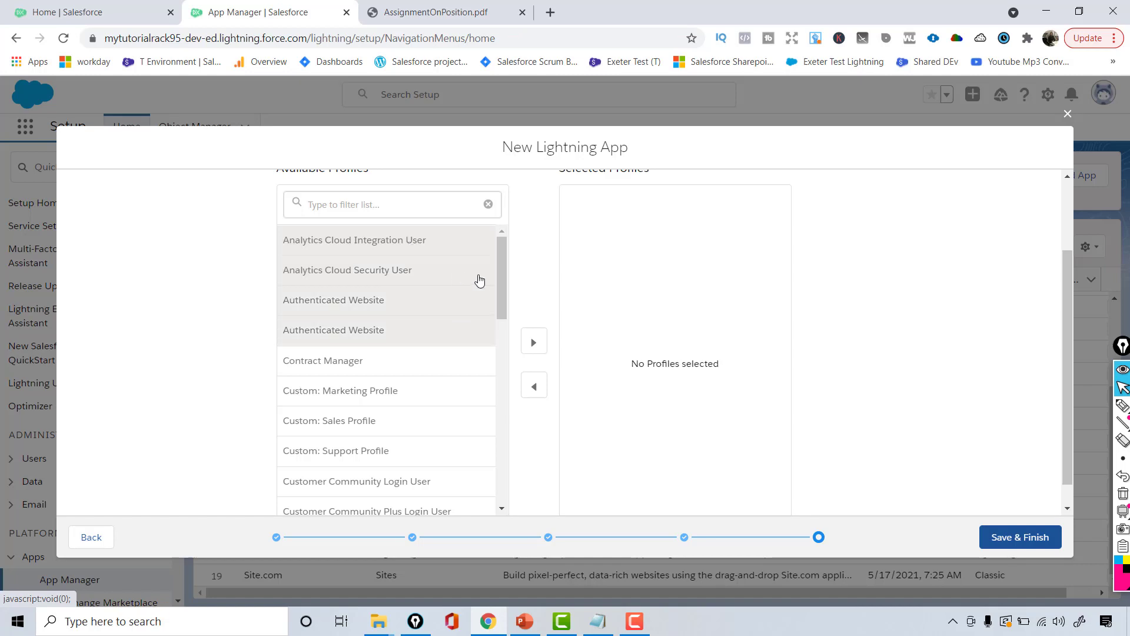
pyautogui.moveTo(500, 279); pyautogui.dragTo(544, 504)
pyautogui.click(362, 500)
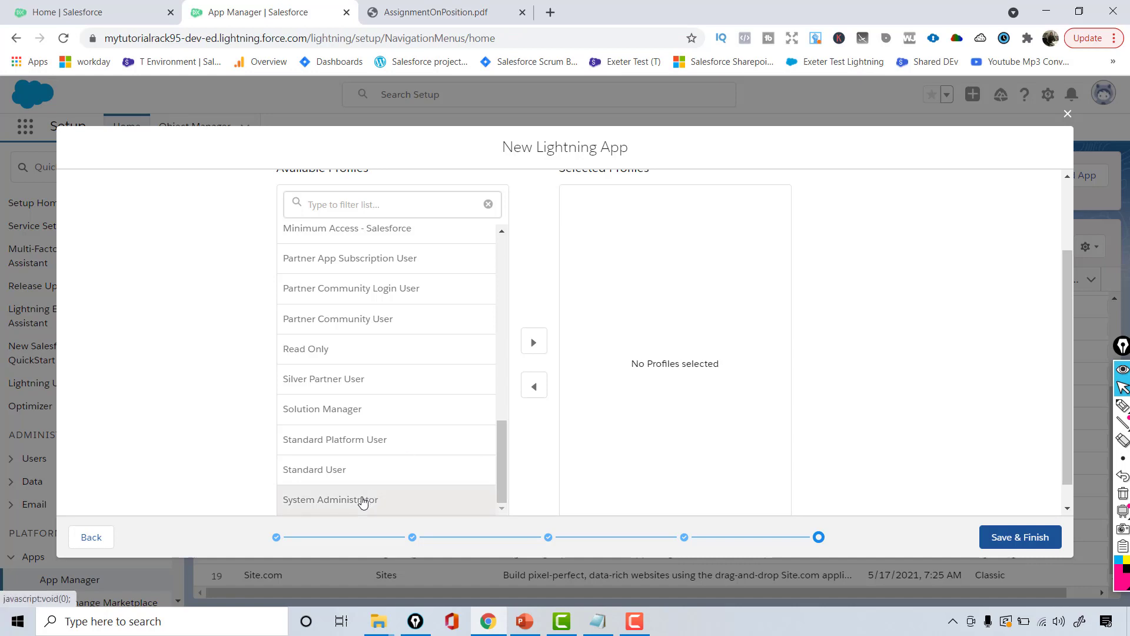
pyautogui.click(534, 344)
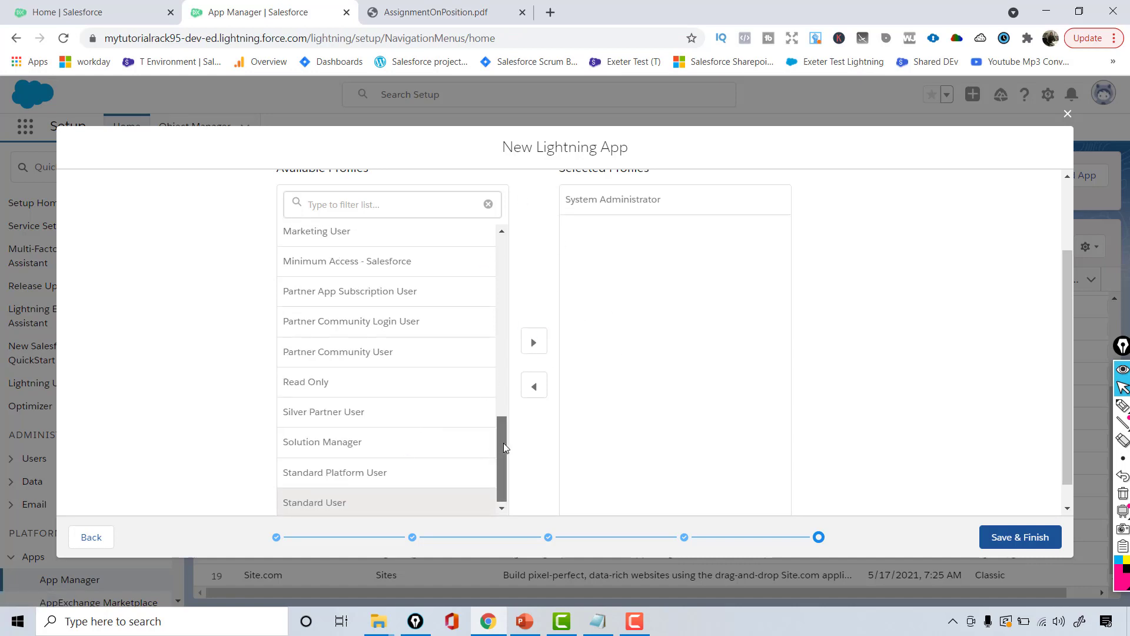
# Step: Add the remaining profiles, through External Identity User, Solution Manager and Standard User, then save the app
pyautogui.moveTo(503, 448); pyautogui.dragTo(500, 245)
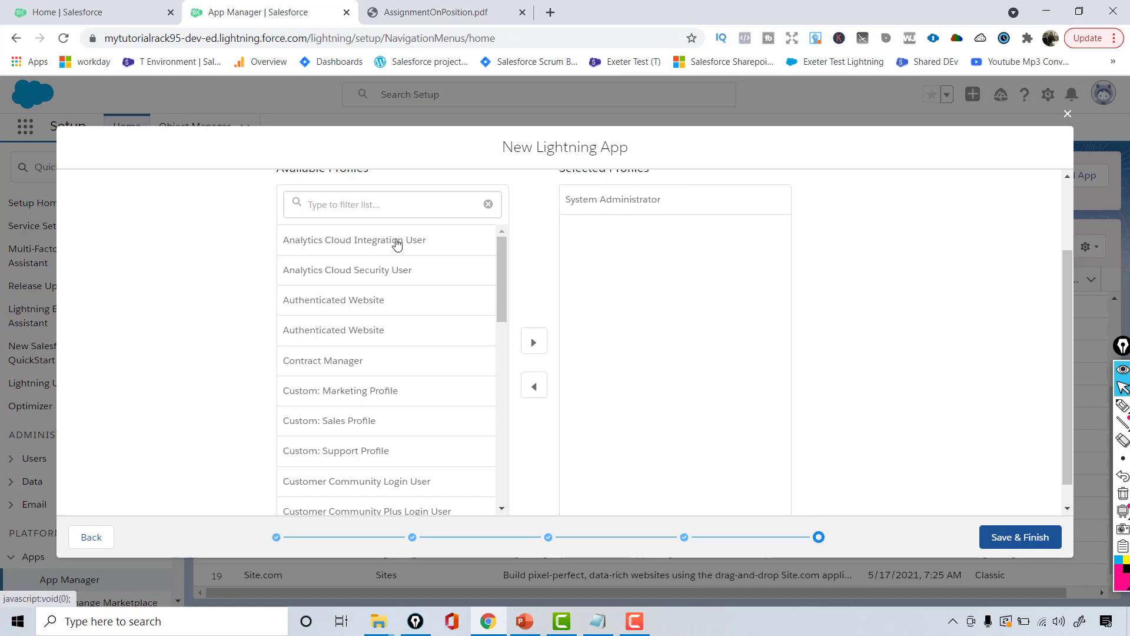
pyautogui.hotkey('shift', 'Down')
pyautogui.hotkey('shift', 'Down')
pyautogui.hotkey('shift', 'Down')
pyautogui.hotkey('shift', 'Down')
pyautogui.hotkey('shift', 'Down')
pyautogui.hotkey('shift', 'Down')
pyautogui.hotkey('shift', 'Down')
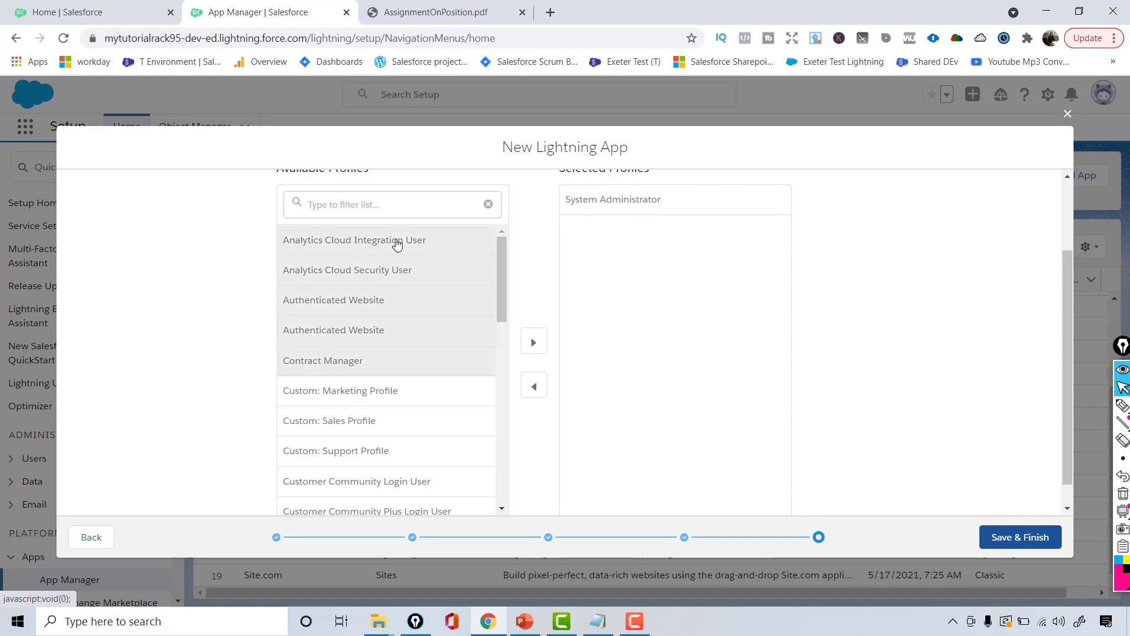
pyautogui.hotkey('shift', 'Down')
pyautogui.hotkey('shift', 'Down')
pyautogui.hotkey('shift', 'Down')
pyautogui.hotkey('shift', 'Down')
pyautogui.hotkey('shift', 'Down')
pyautogui.hotkey('shift', 'Down')
pyautogui.hotkey('shift', 'Down')
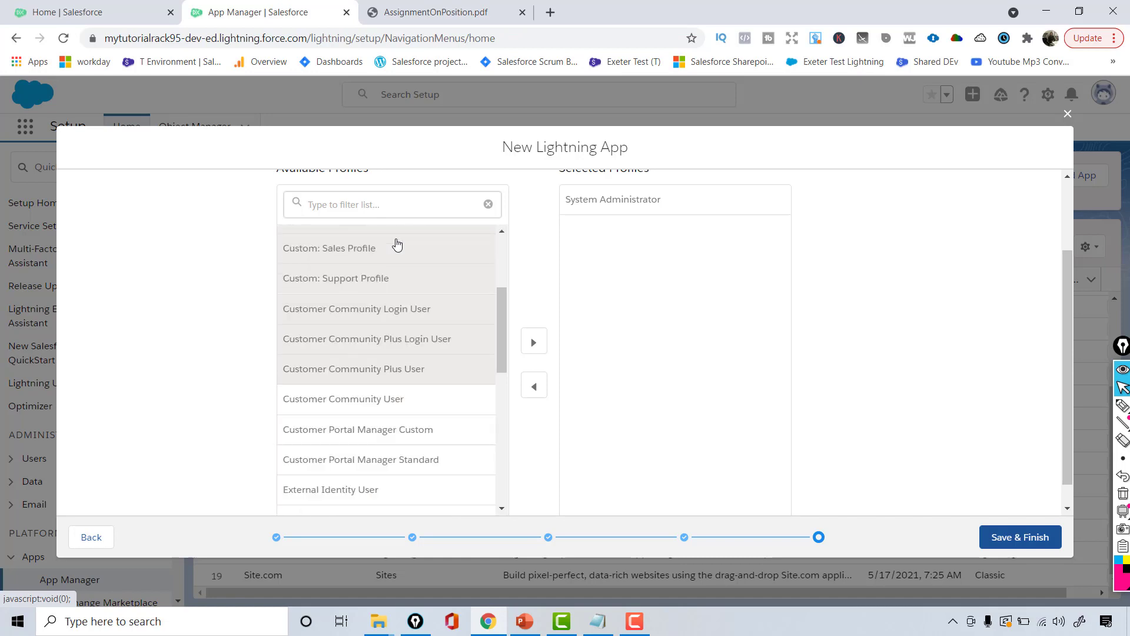
pyautogui.hotkey('shift', 'Down')
pyautogui.hotkey('shift', 'Down')
pyautogui.hotkey('shift', 'Down')
pyautogui.hotkey('shift', 'Down')
pyautogui.hotkey('shift', 'Down')
pyautogui.hotkey('shift', 'Down')
pyautogui.hotkey('shift', 'Down')
pyautogui.hotkey('shift', 'Down')
pyautogui.hotkey('shift', 'Down')
pyautogui.hotkey('shift', 'Down')
pyautogui.hotkey('shift', 'Down')
pyautogui.hotkey('shift', 'Down')
pyautogui.hotkey('shift', 'Down')
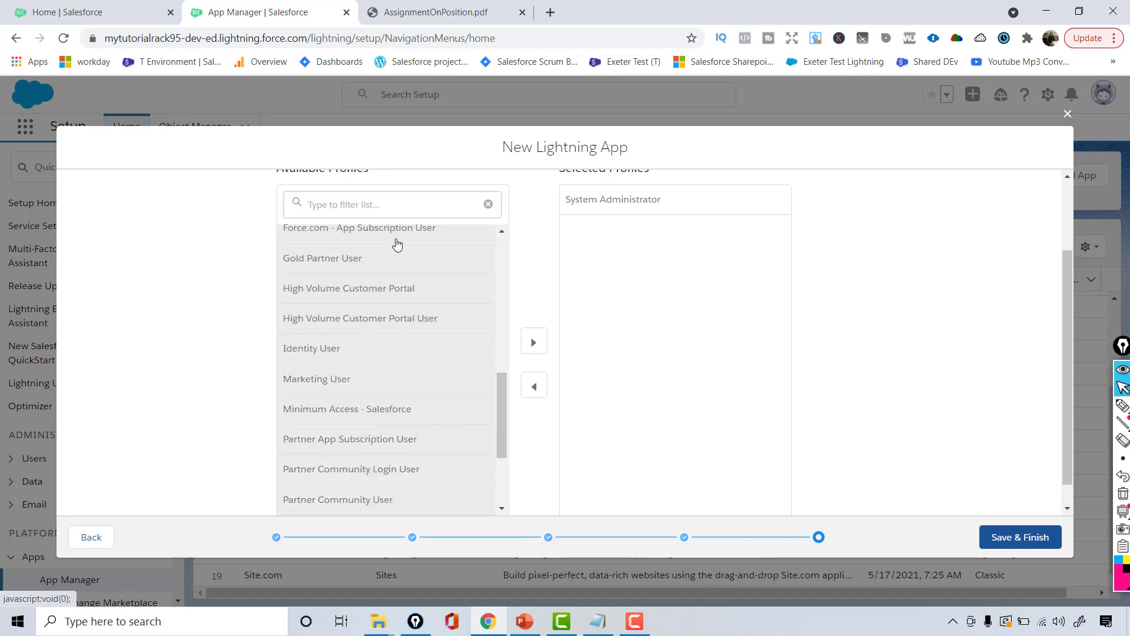
pyautogui.hotkey('shift', 'Down')
pyautogui.hotkey('shift', 'Down')
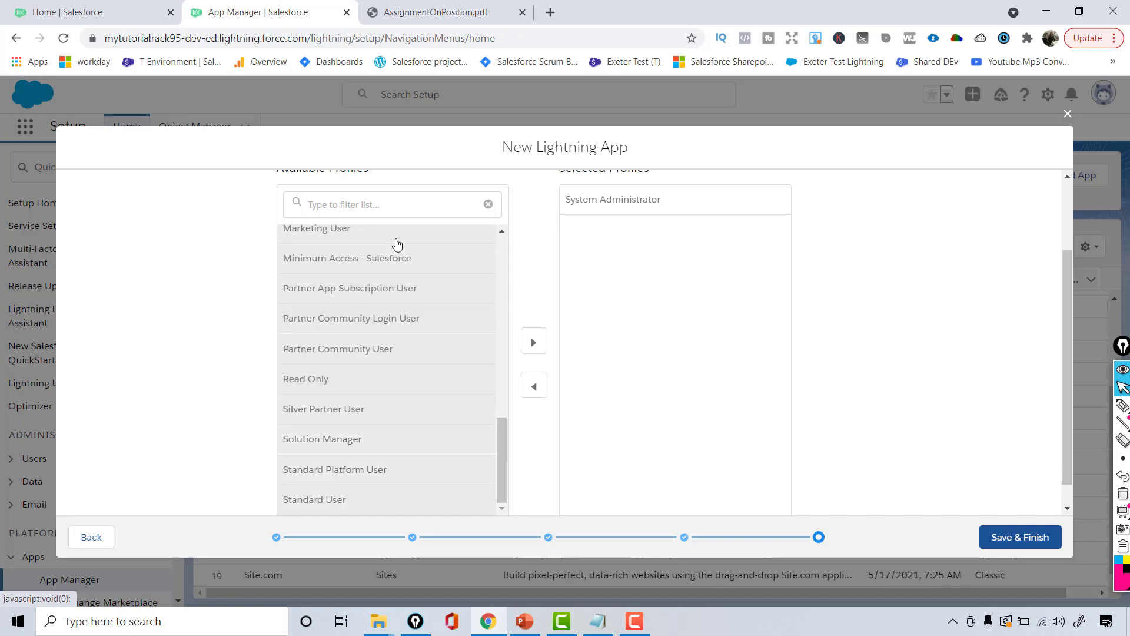
pyautogui.click(534, 340)
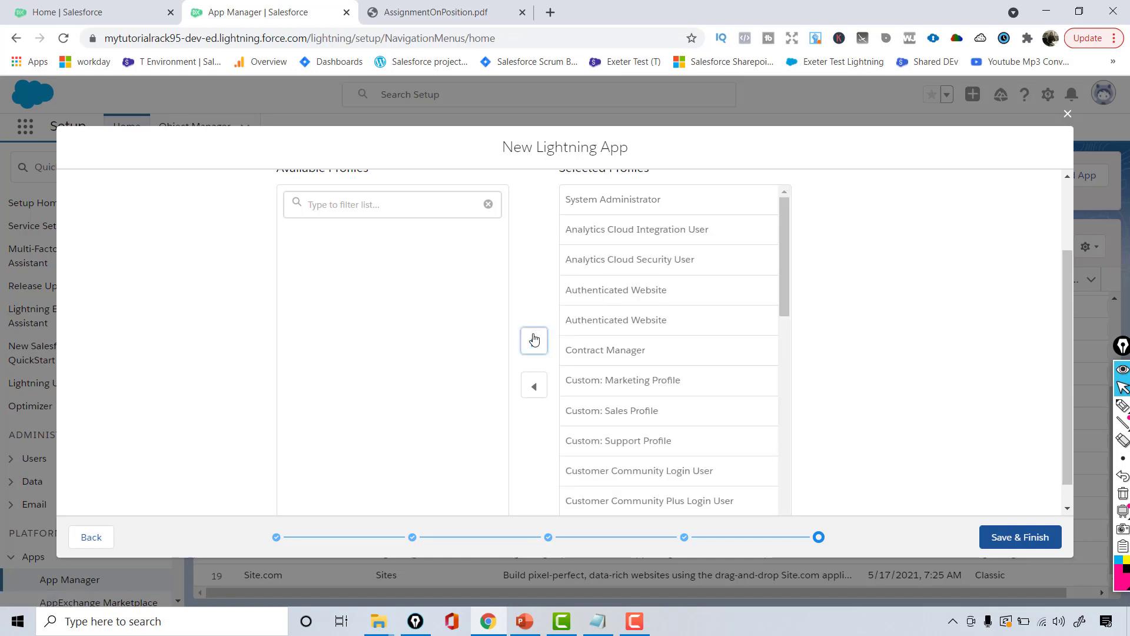
pyautogui.click(785, 280)
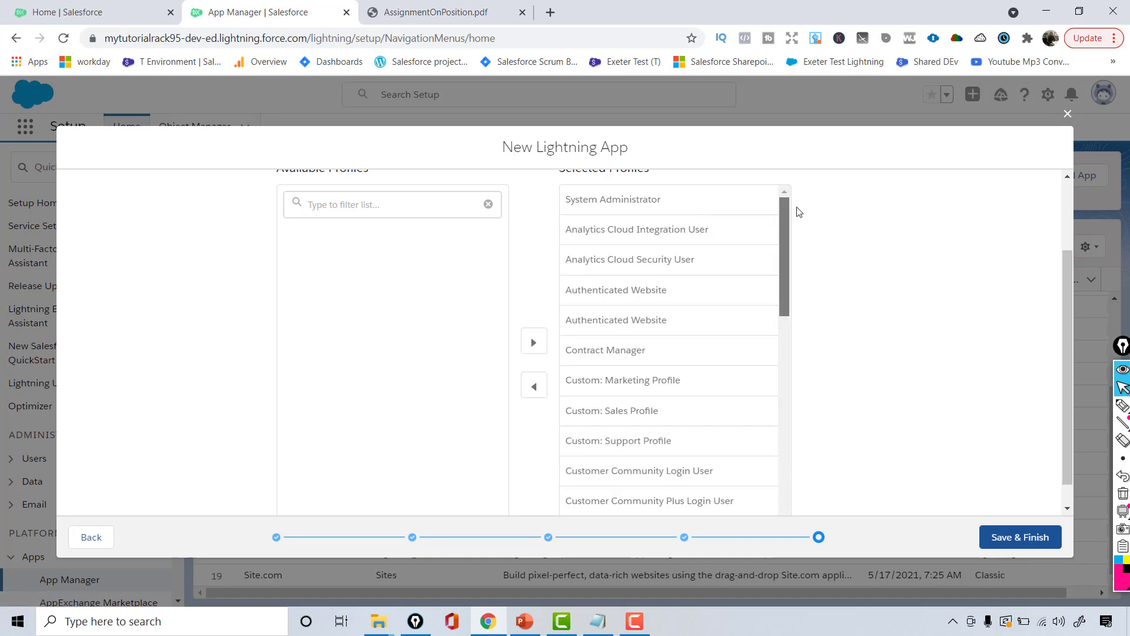
pyautogui.moveTo(789, 282); pyautogui.dragTo(764, 255)
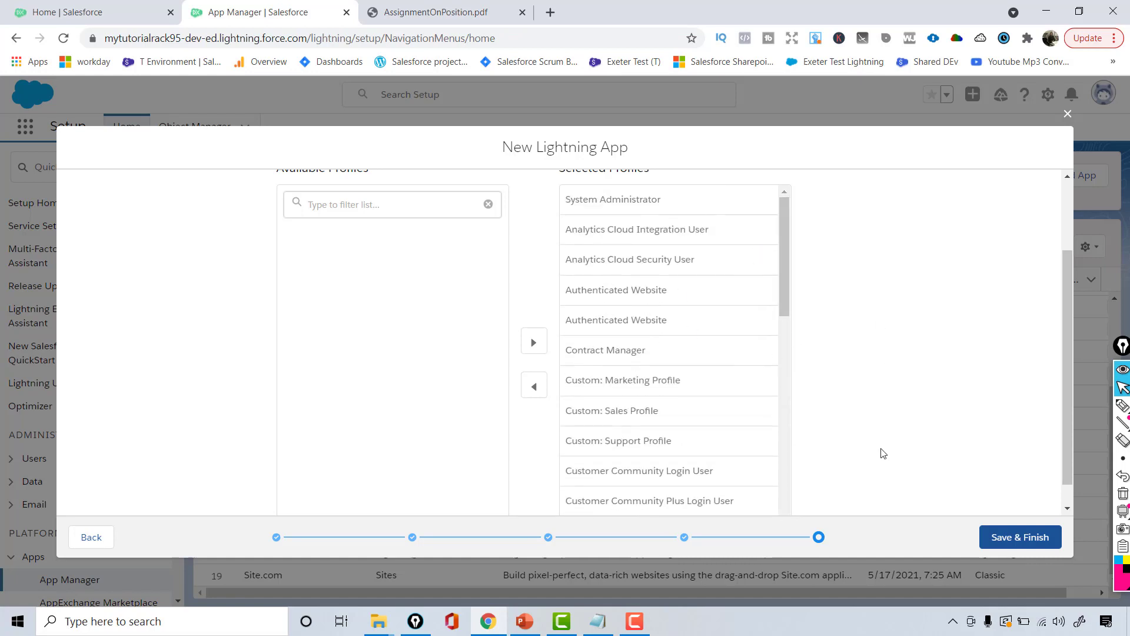
pyautogui.click(1000, 540)
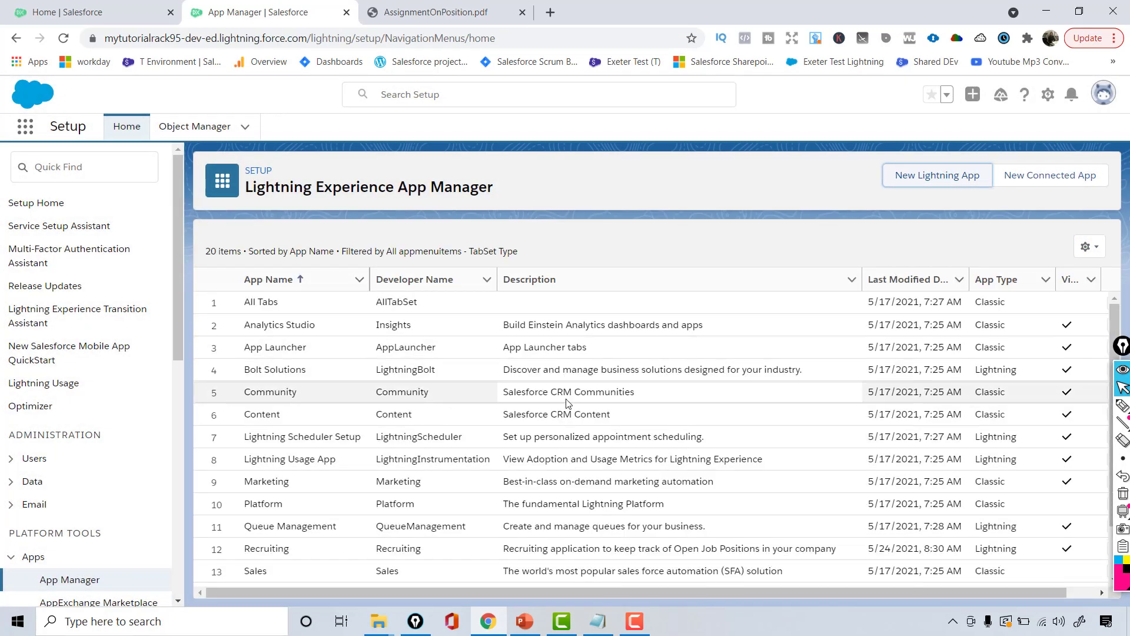
# Step: Search the App Launcher for 'Rec' and open the Recruiting app
pyautogui.click(24, 133)
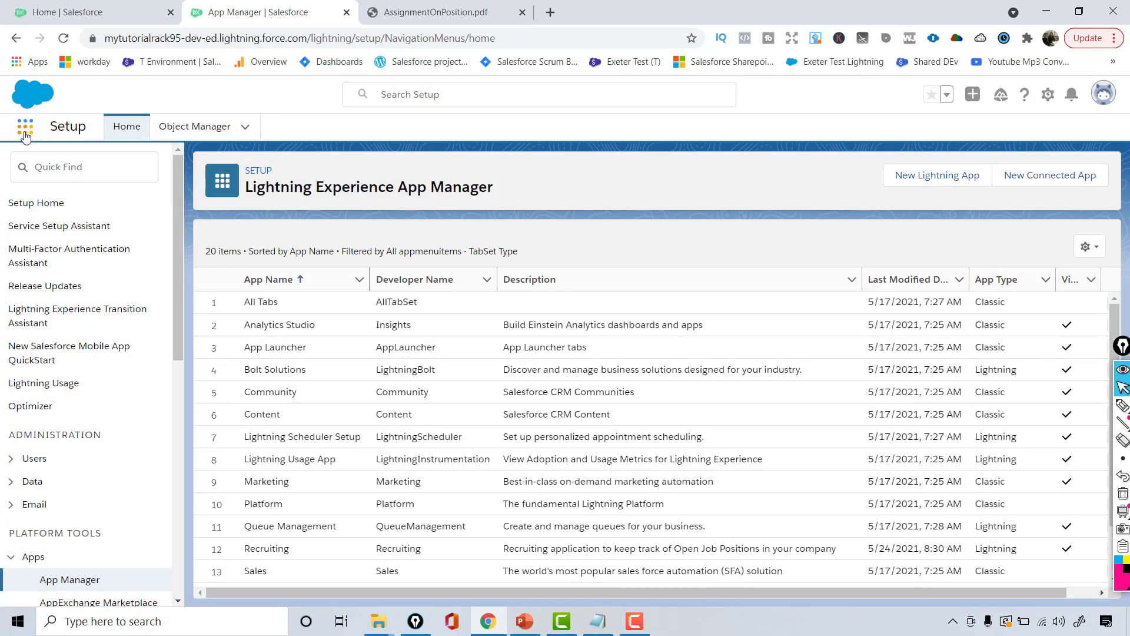
pyautogui.write('Rec')
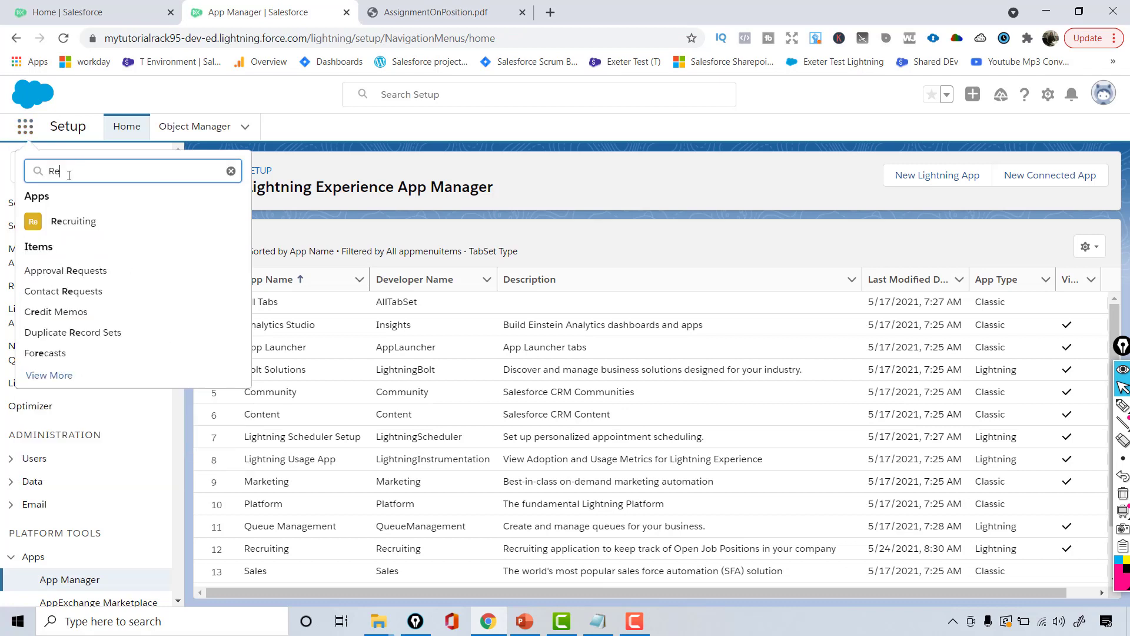
pyautogui.click(30, 133)
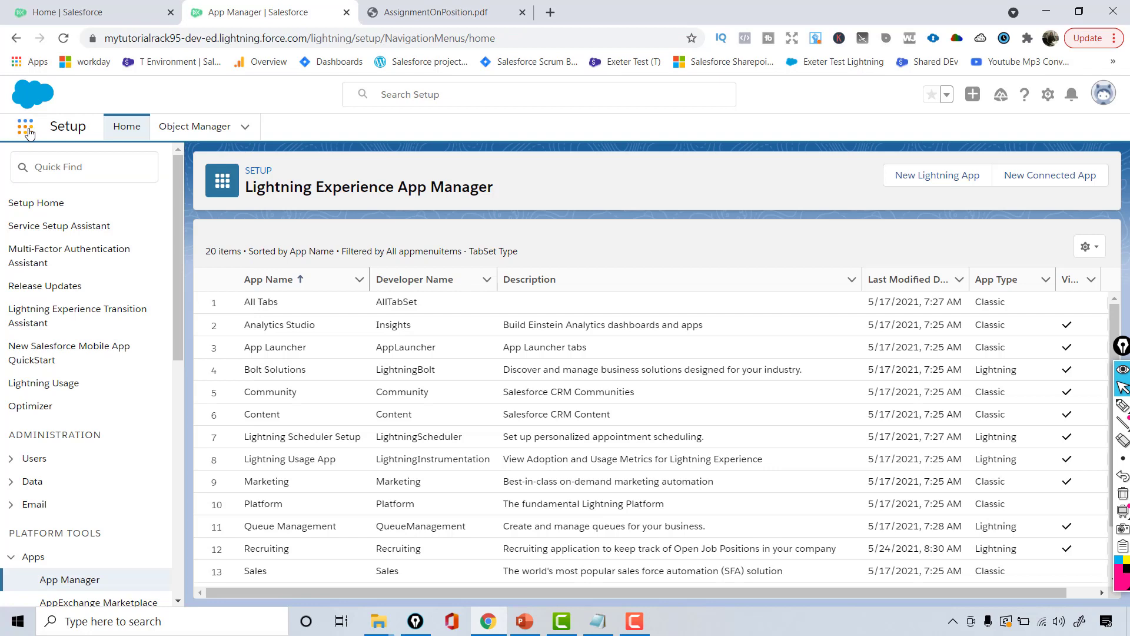
pyautogui.click(30, 133)
pyautogui.write('Rec')
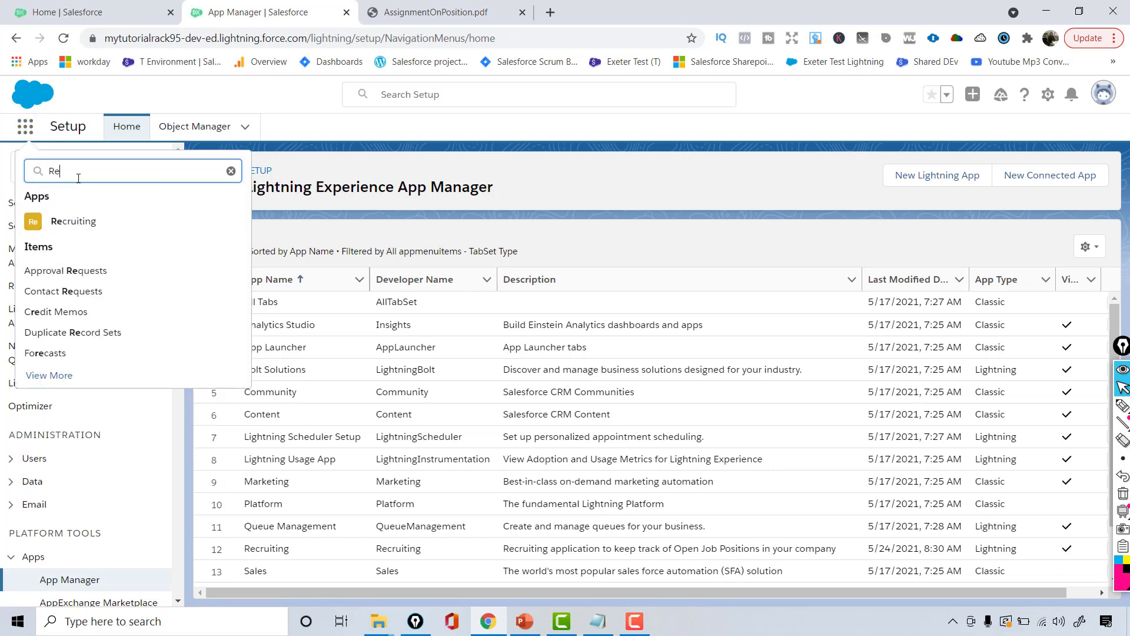
pyautogui.click(49, 229)
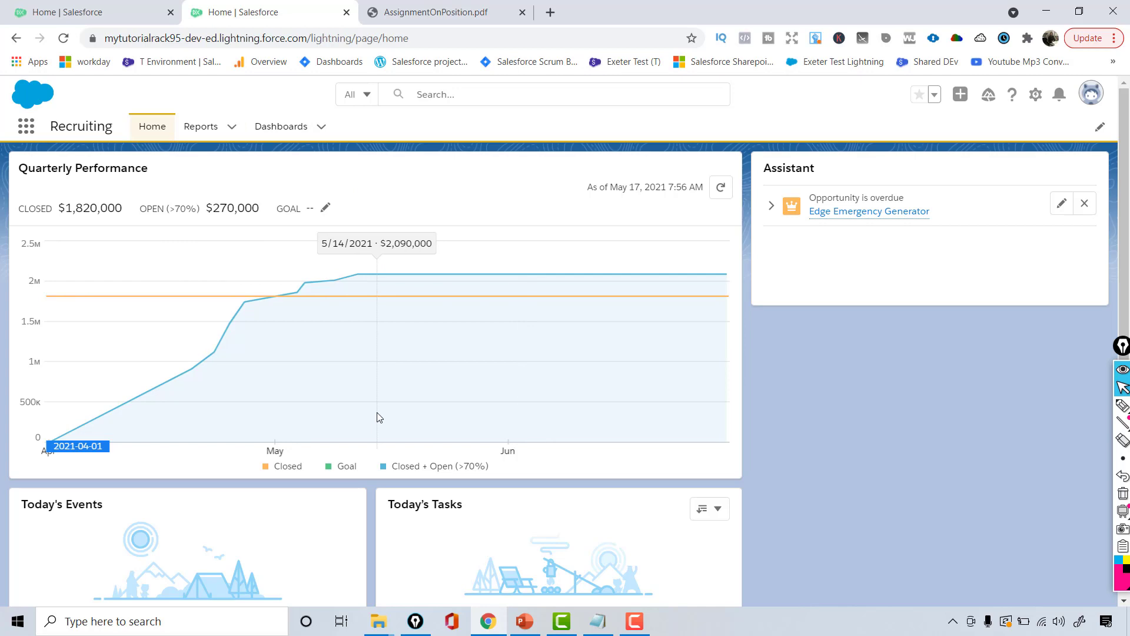
# Step: Open Setup from the gear menu on the Recruiting home page
pyautogui.click(1038, 96)
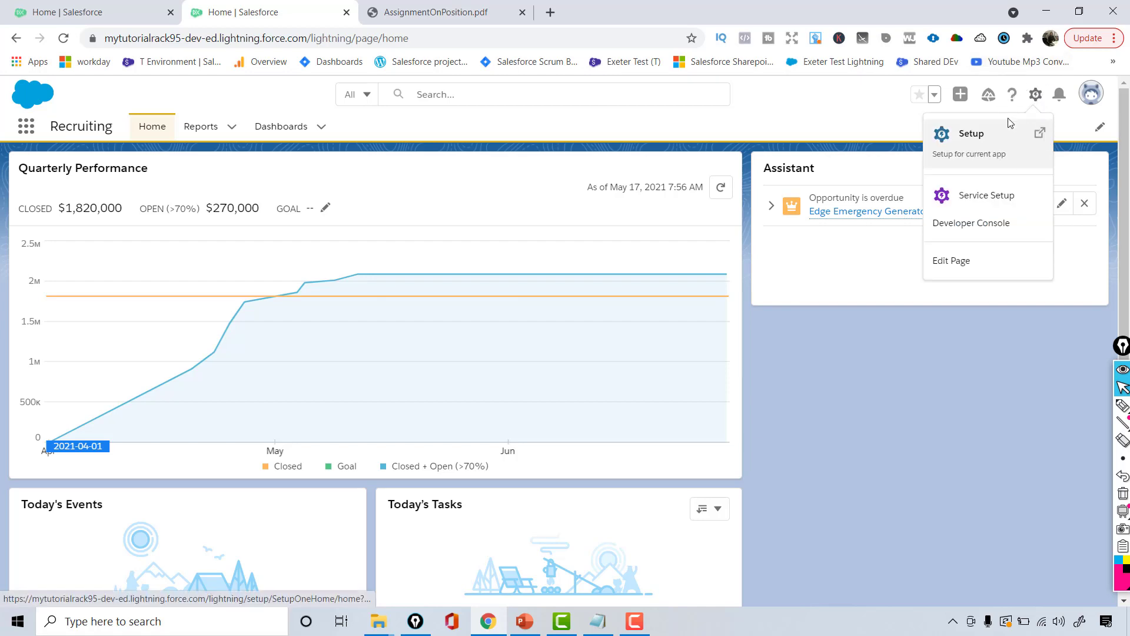
pyautogui.click(988, 144)
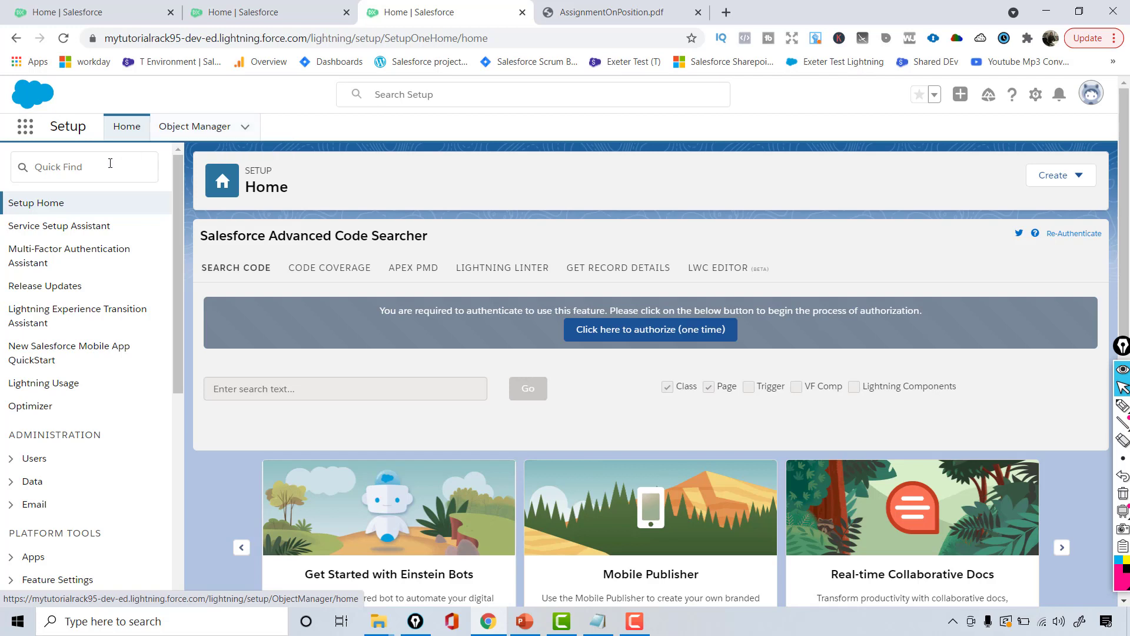
# Step: Open App Manager by searching 'app' in Quick Find
pyautogui.click(89, 172)
pyautogui.write('app man')
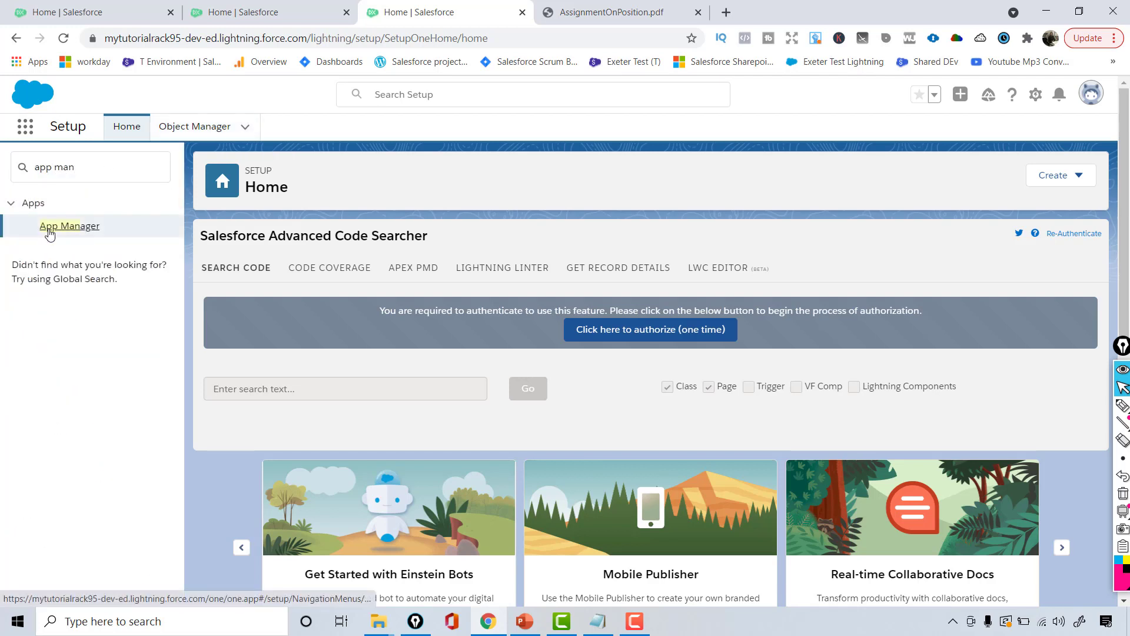
pyautogui.click(50, 232)
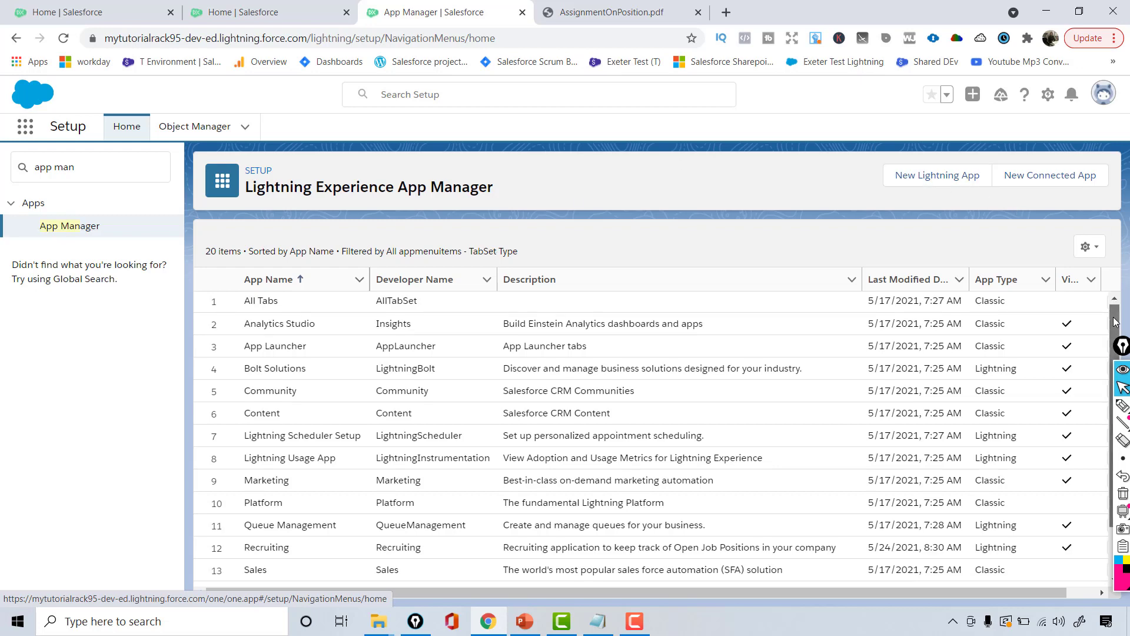
# Step: Locate the Recruiting Lightning app row with a 'rec' page search and choose Edit
pyautogui.moveTo(1117, 305); pyautogui.dragTo(1059, 551)
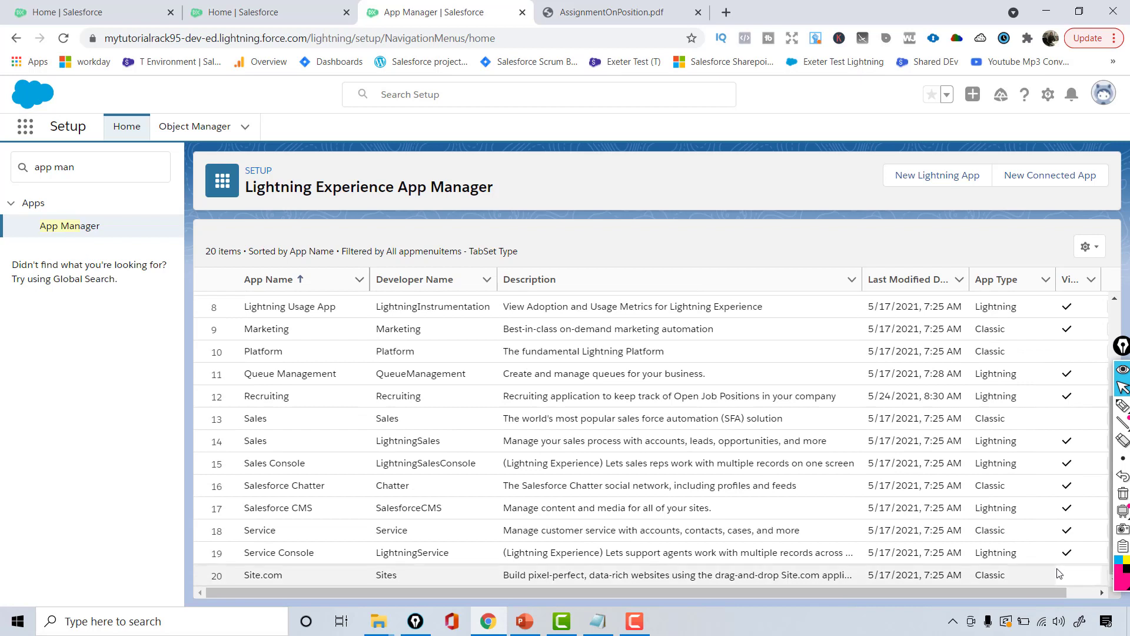
pyautogui.hotkey('ctrl', 'f')
pyautogui.write('rec')
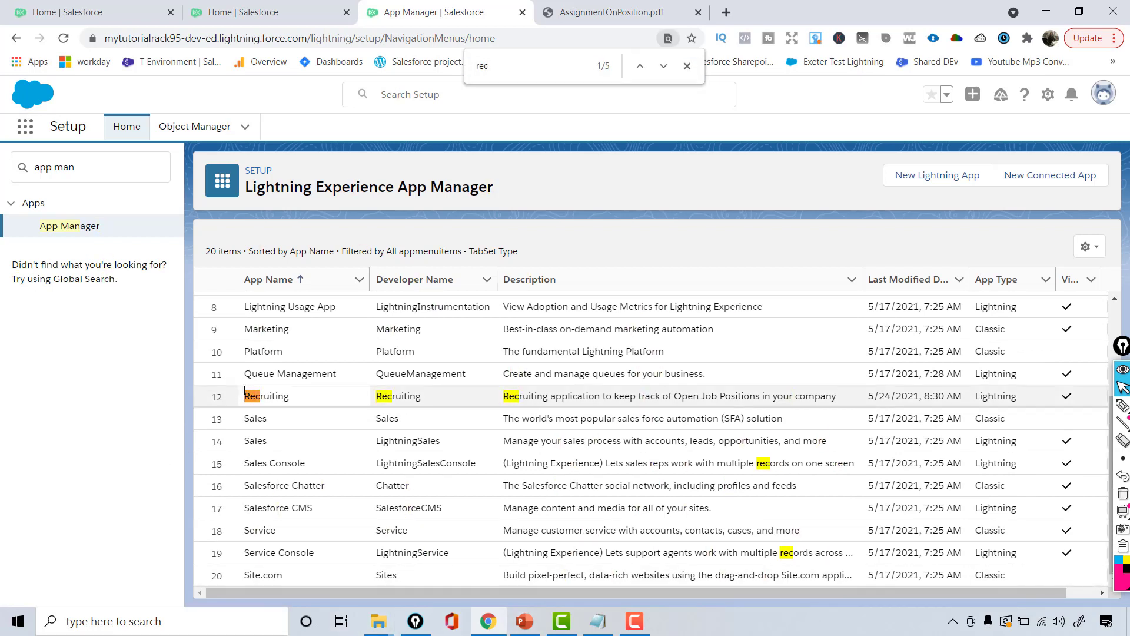
pyautogui.moveTo(245, 393); pyautogui.dragTo(310, 396)
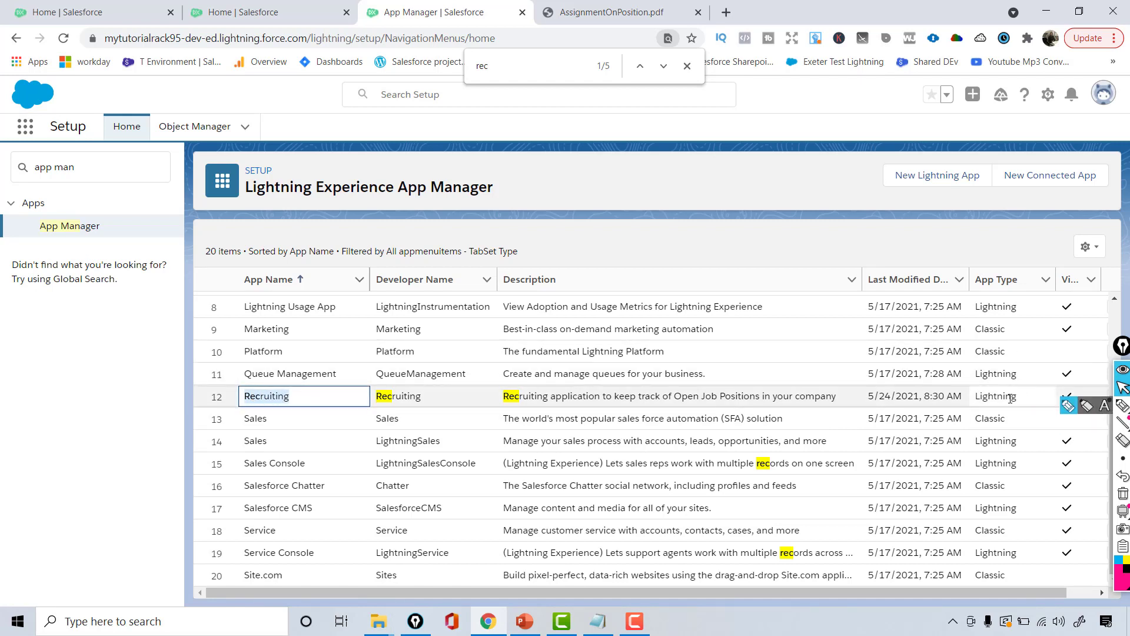
pyautogui.moveTo(1024, 398); pyautogui.dragTo(994, 398)
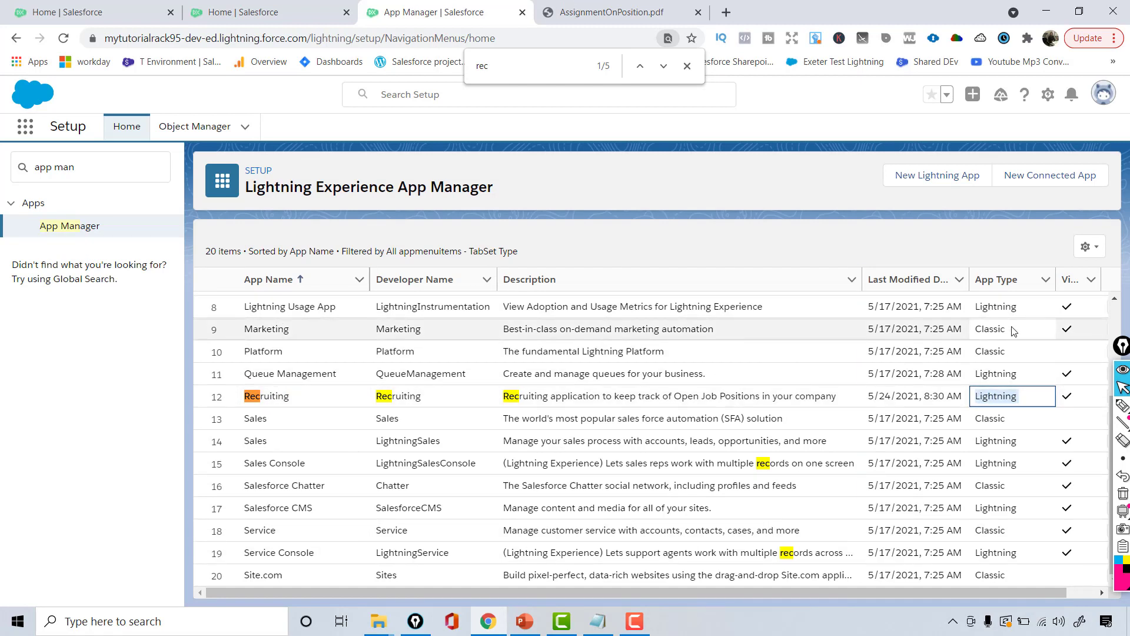
pyautogui.moveTo(243, 395); pyautogui.dragTo(784, 419)
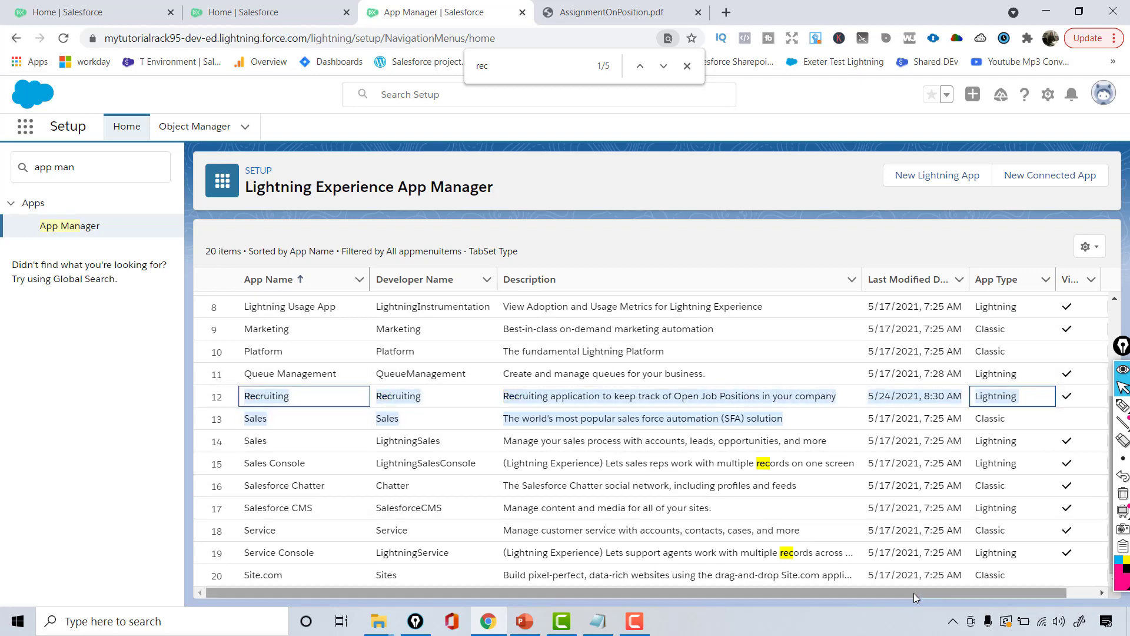
pyautogui.moveTo(914, 592); pyautogui.dragTo(942, 588)
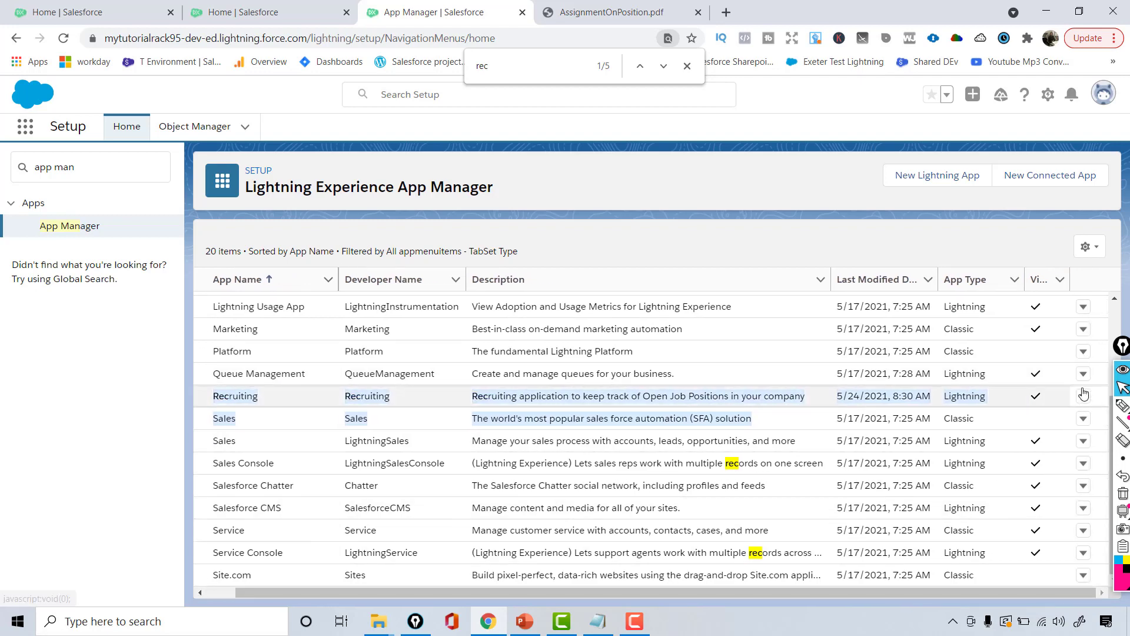
pyautogui.click(1084, 397)
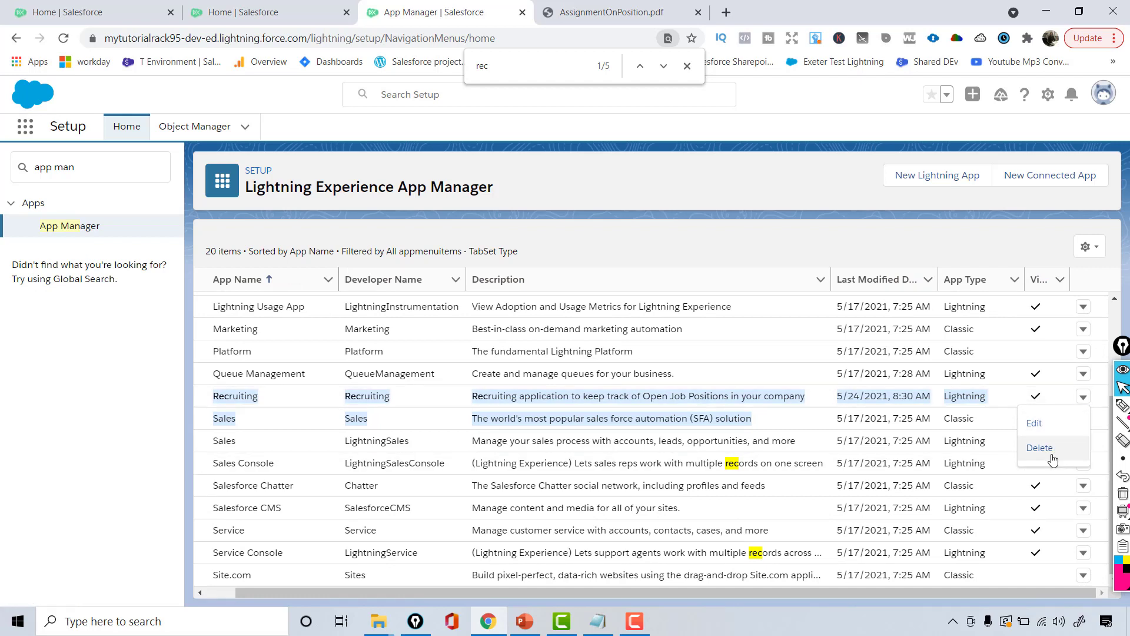
pyautogui.click(1041, 424)
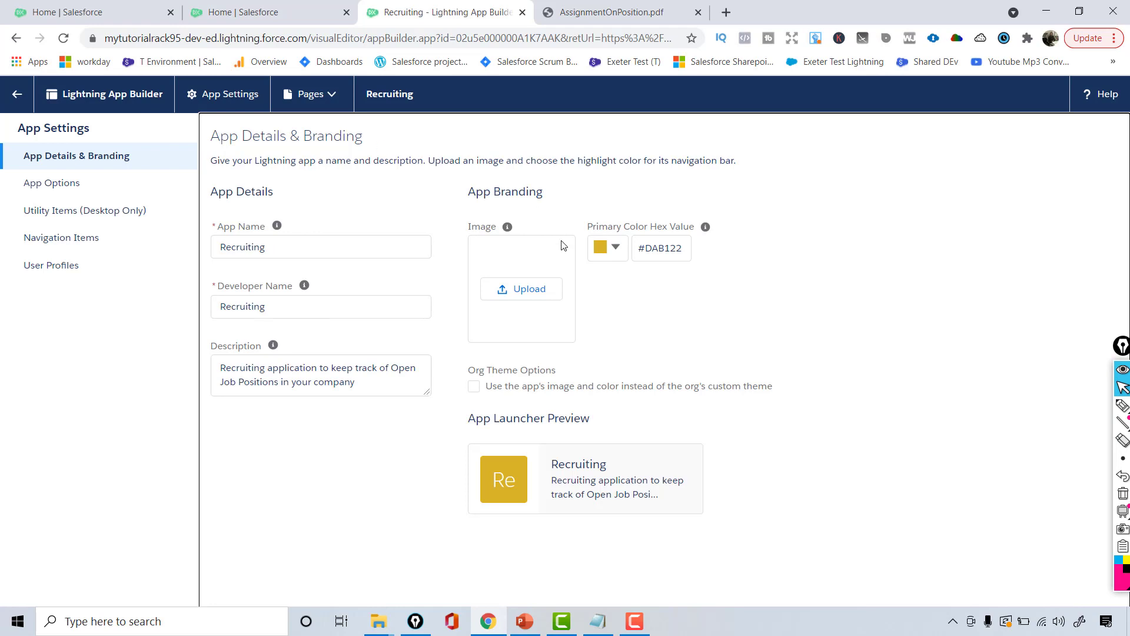
# Step: Review User Profiles, Navigation Items, Utility Items, App Options and App Details & Branding, then return to Setup
pyautogui.click(75, 270)
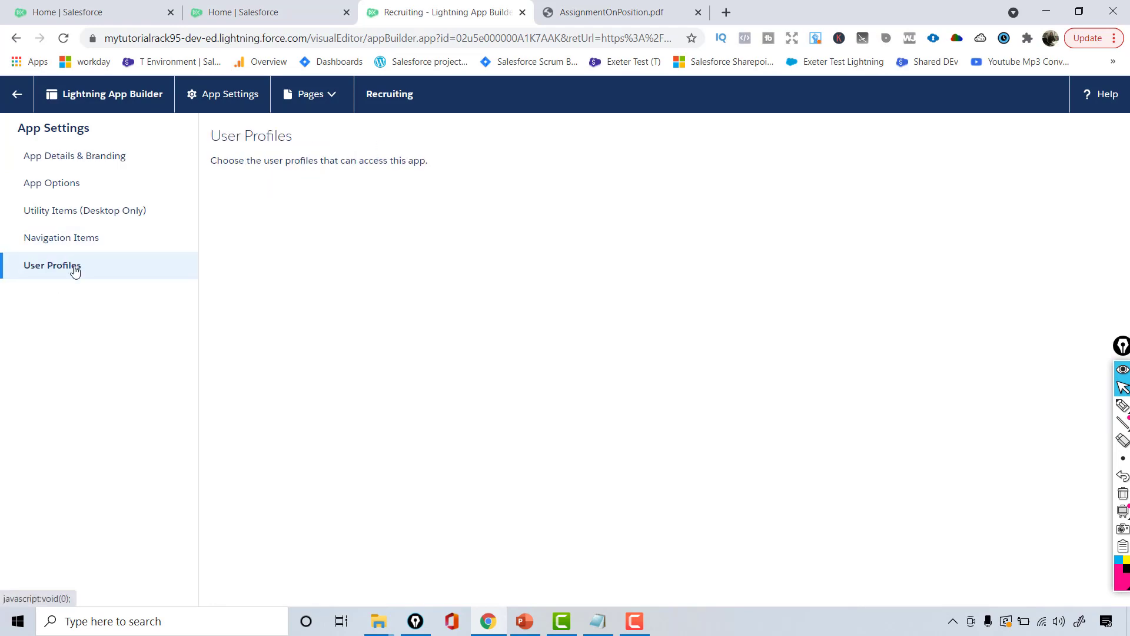
pyautogui.click(58, 242)
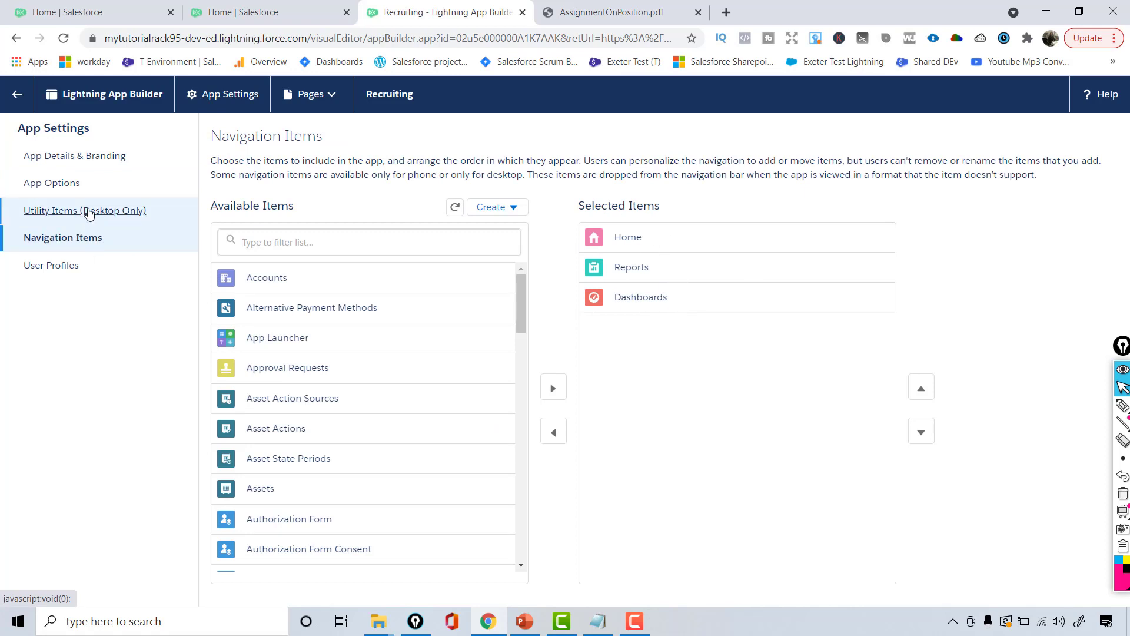
pyautogui.click(89, 212)
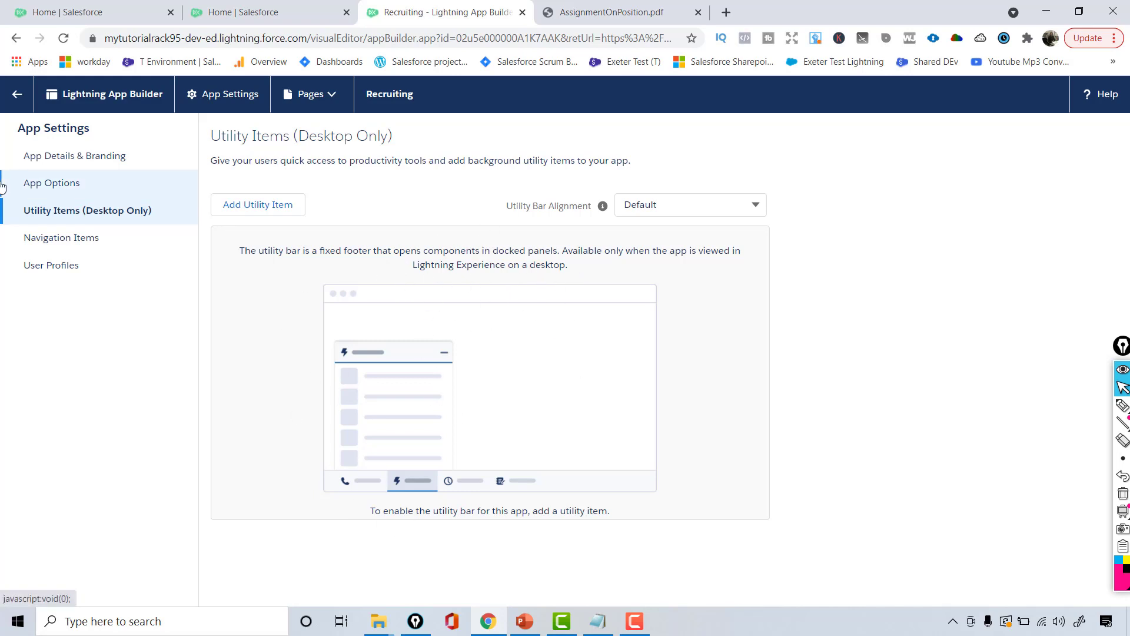
pyautogui.click(52, 190)
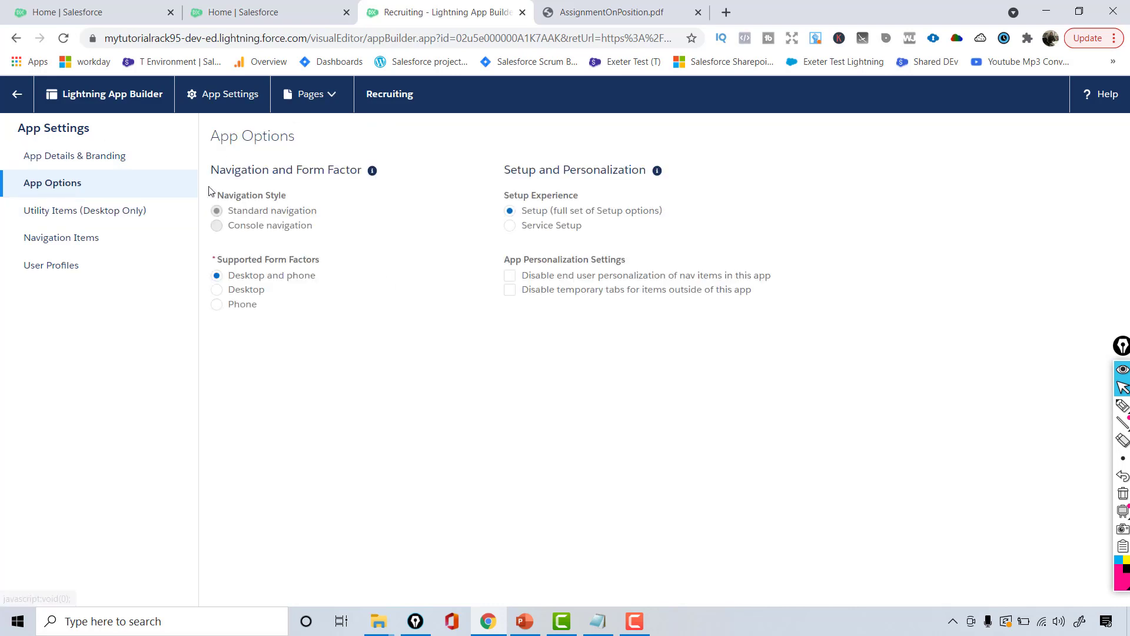
pyautogui.click(76, 157)
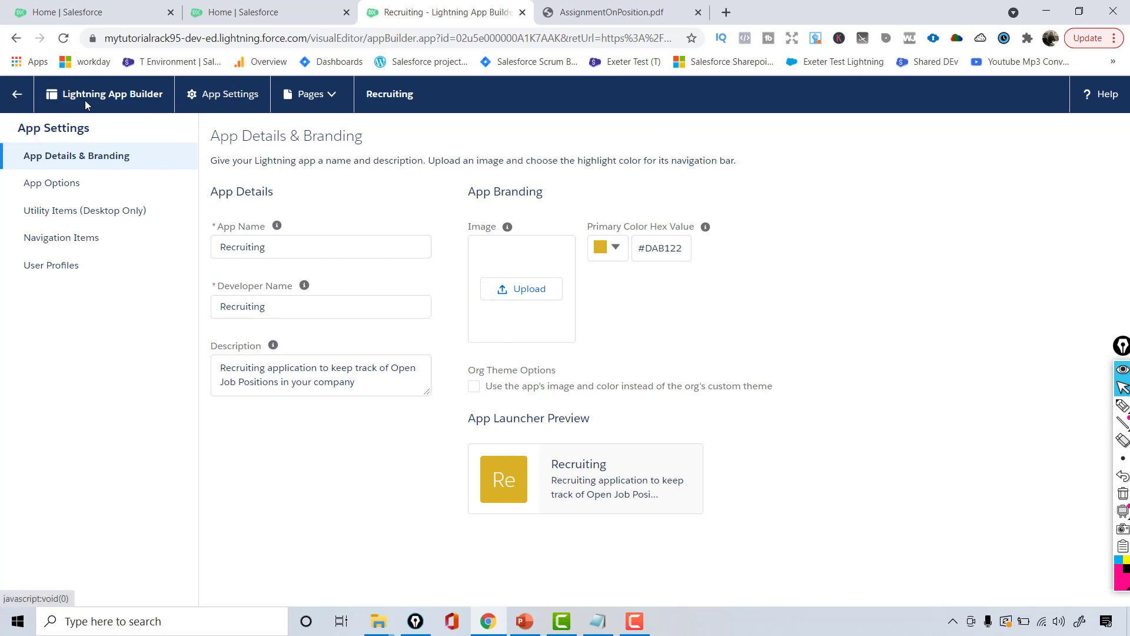
pyautogui.click(16, 97)
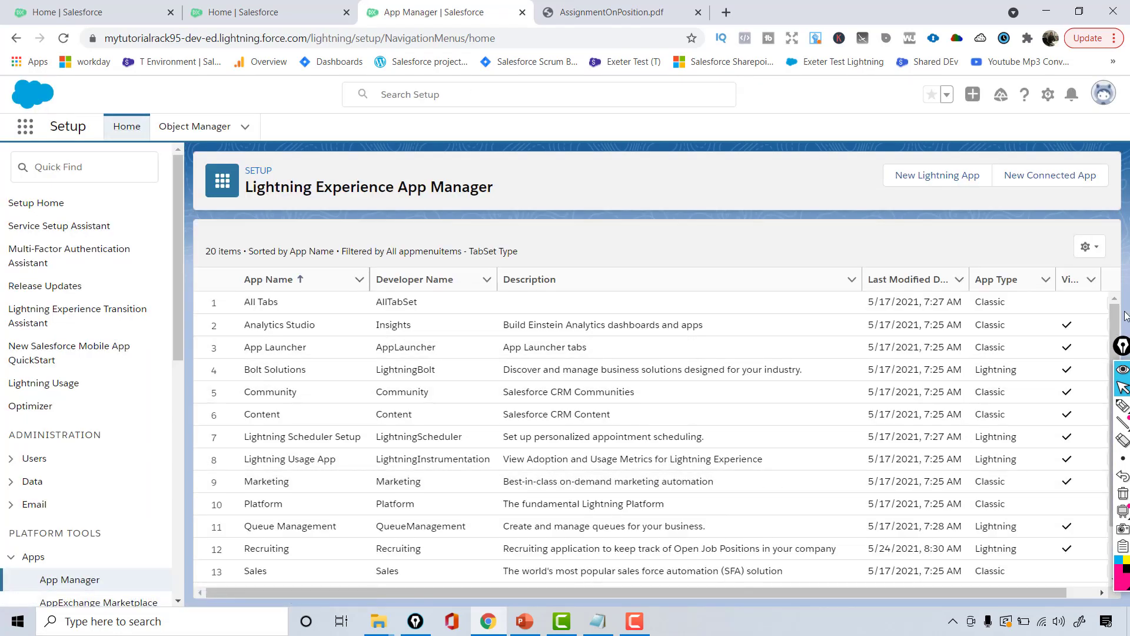
# Step: Choose Switch to Salesforce Classic from the avatar's profile menu
pyautogui.tripleClick(1112, 325)
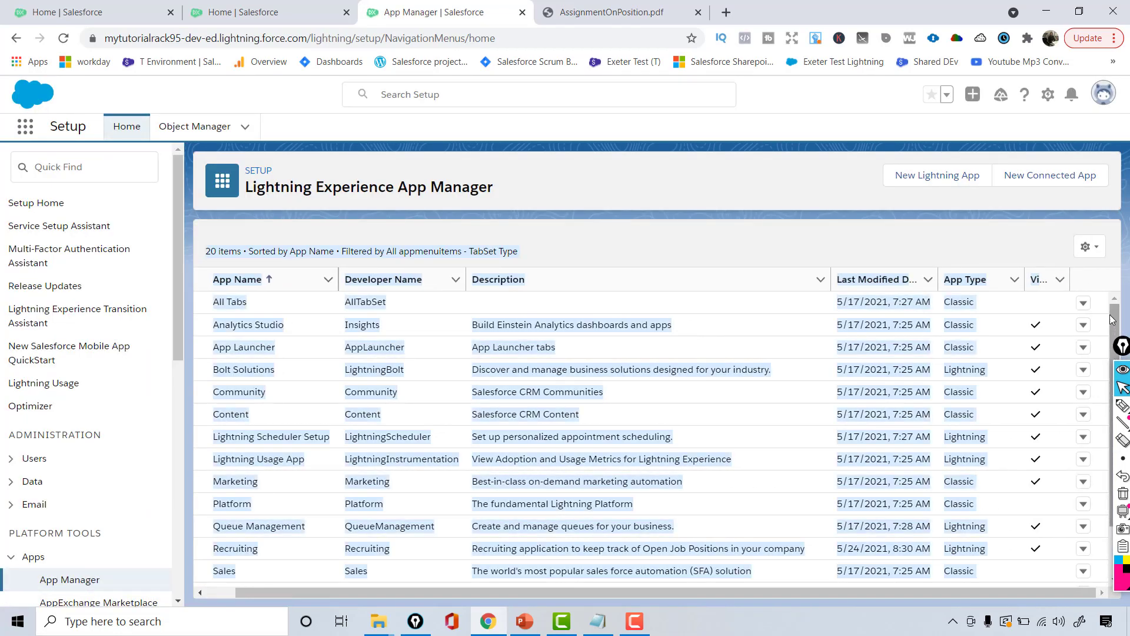
pyautogui.scroll(-1, 1117, 320)
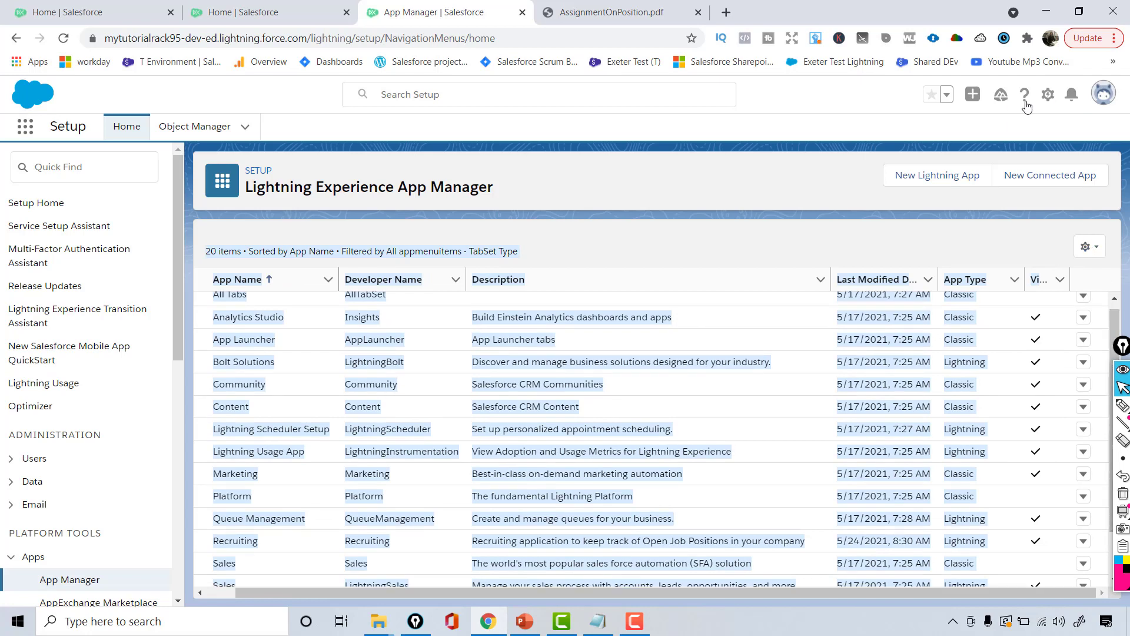
pyautogui.click(1049, 95)
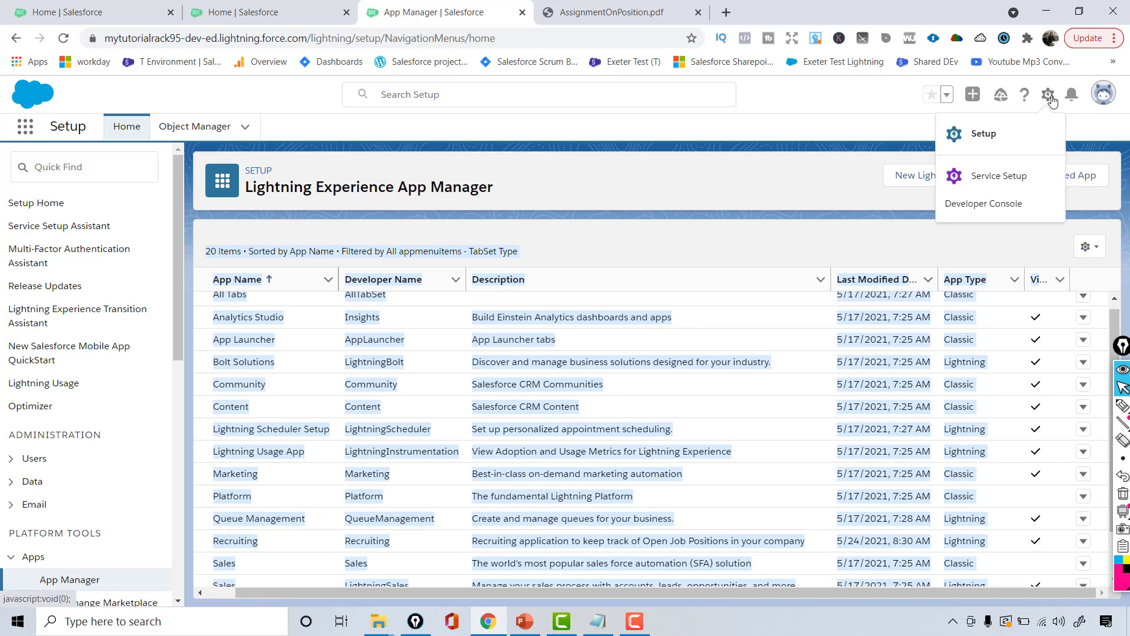
pyautogui.click(1104, 93)
pyautogui.click(905, 309)
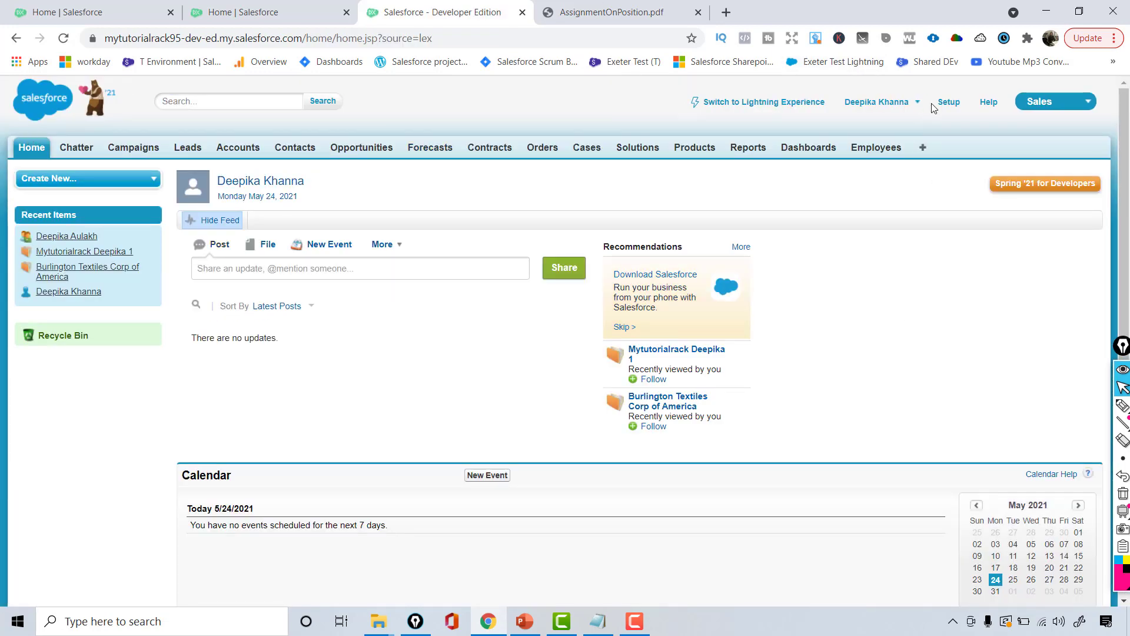
# Step: Browse the Classic app list, then switch back to Lightning Experience
pyautogui.click(1054, 105)
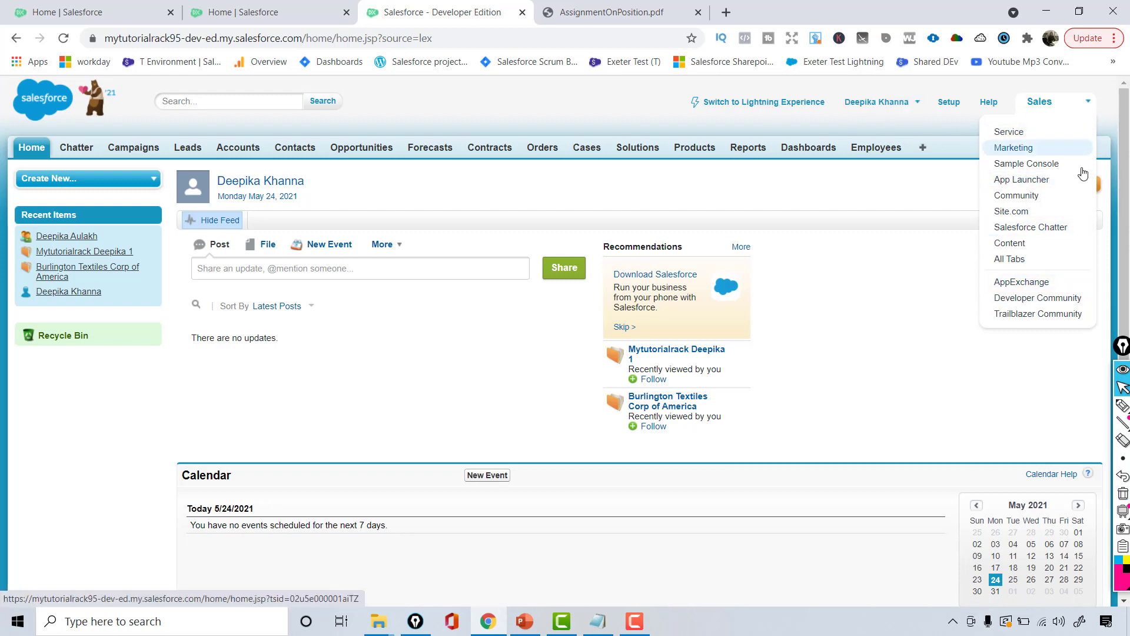
pyautogui.click(763, 103)
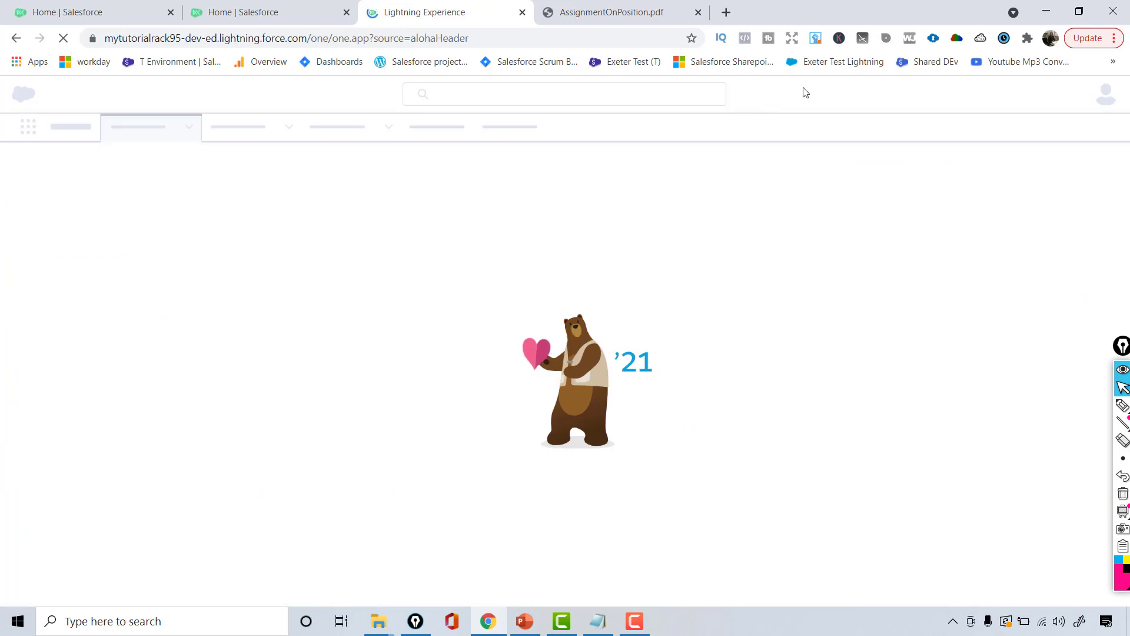